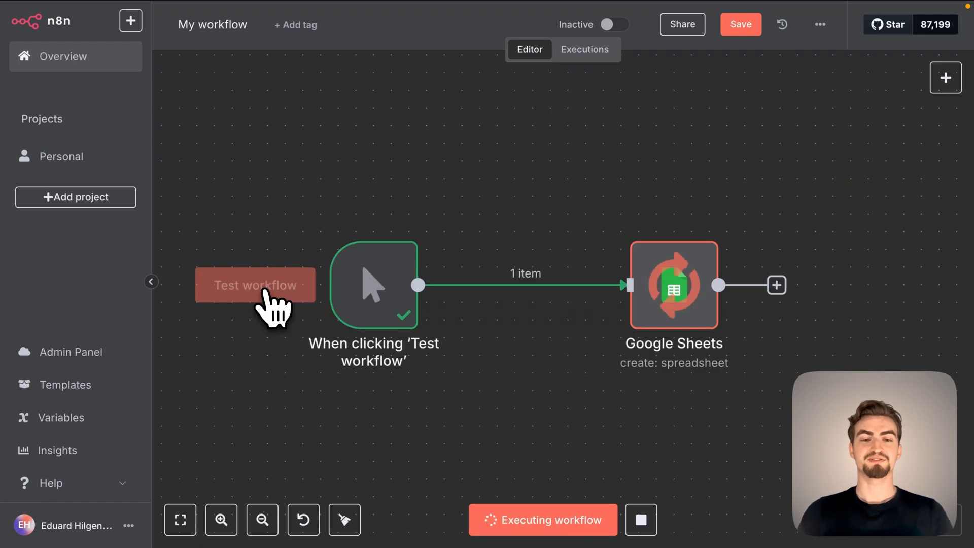
Test the sample workflows that create a Google Drive folder and a Google Docs document.
left_click(317, 263)
left_click(321, 274)
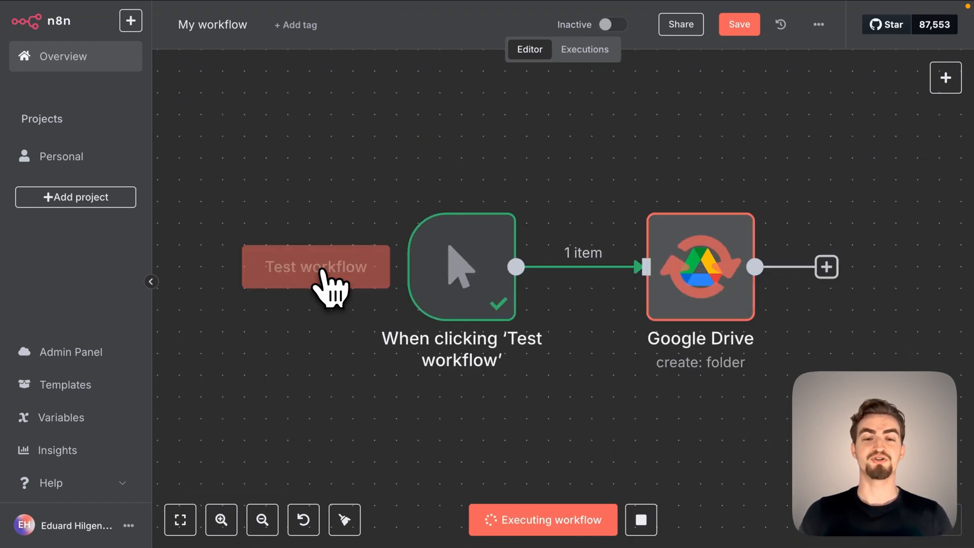
left_click(280, 285)
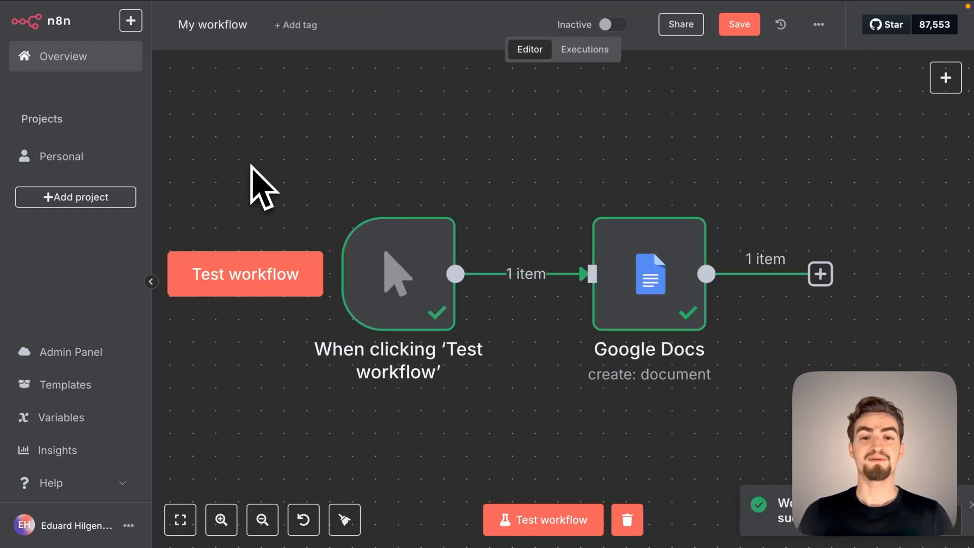
left_click(258, 287)
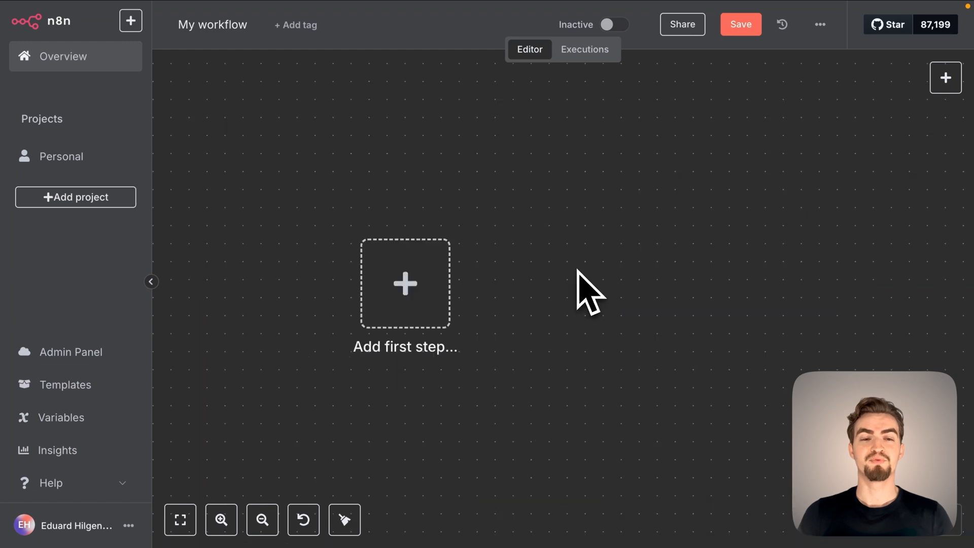
Start the empty workflow with a manual trigger and connect a Google Sheets node that creates a spreadsheet.
left_click(425, 285)
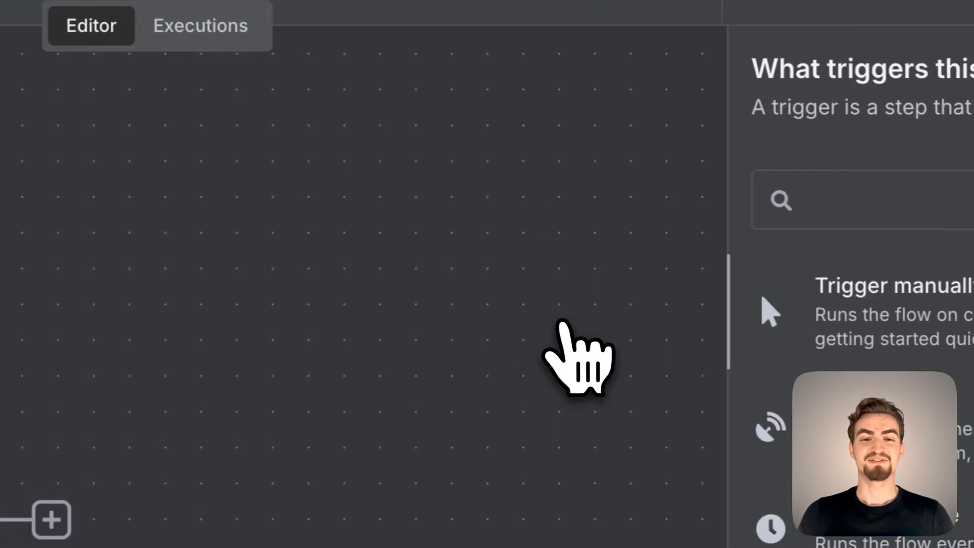
left_click(793, 195)
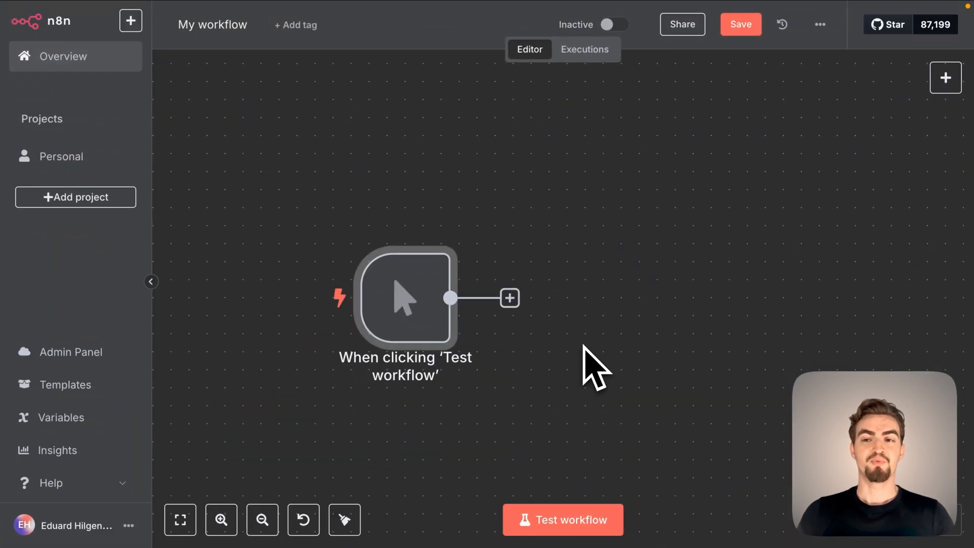
left_click(510, 298)
type("google she")
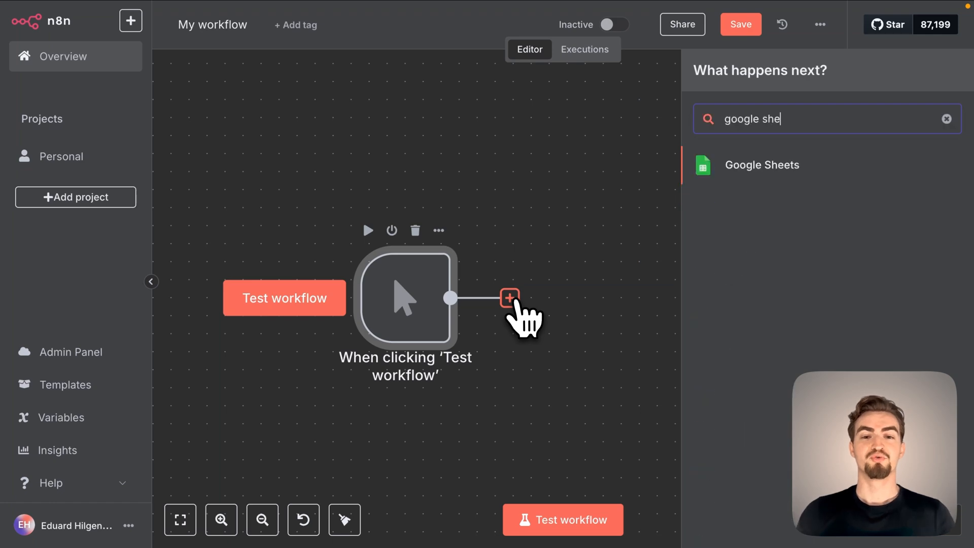
left_click(786, 168)
left_click(761, 225)
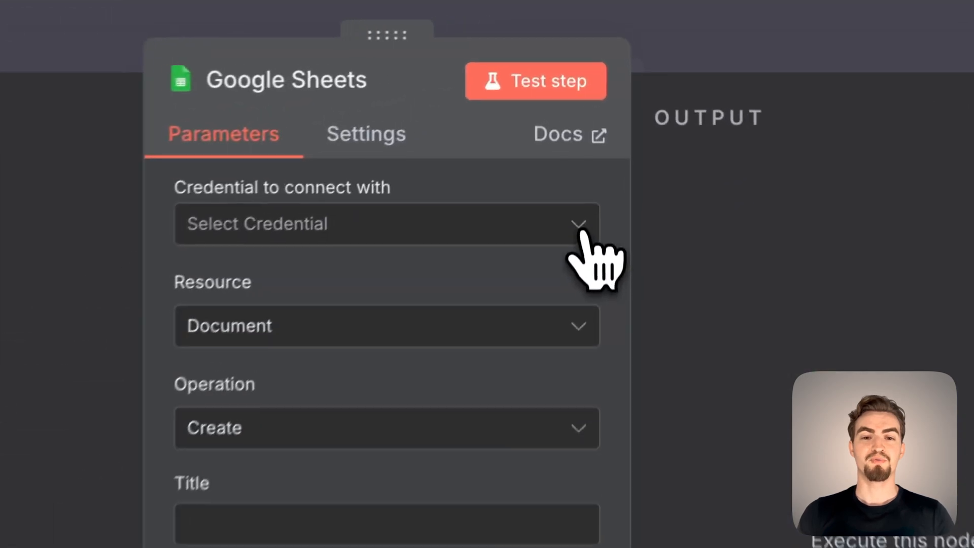
Create a new Google Sheets credential for the node by signing in with the Google account and allowing access.
left_click(590, 127)
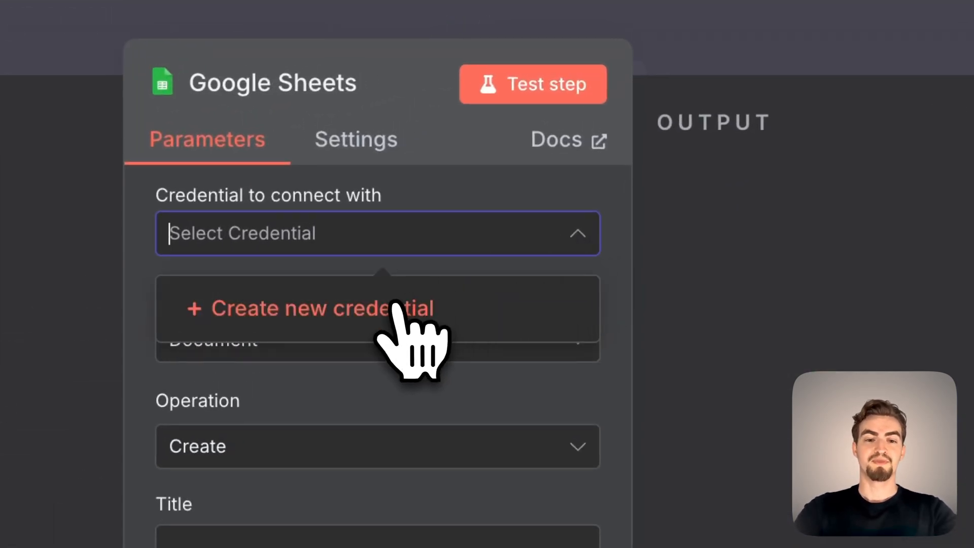
left_click(393, 307)
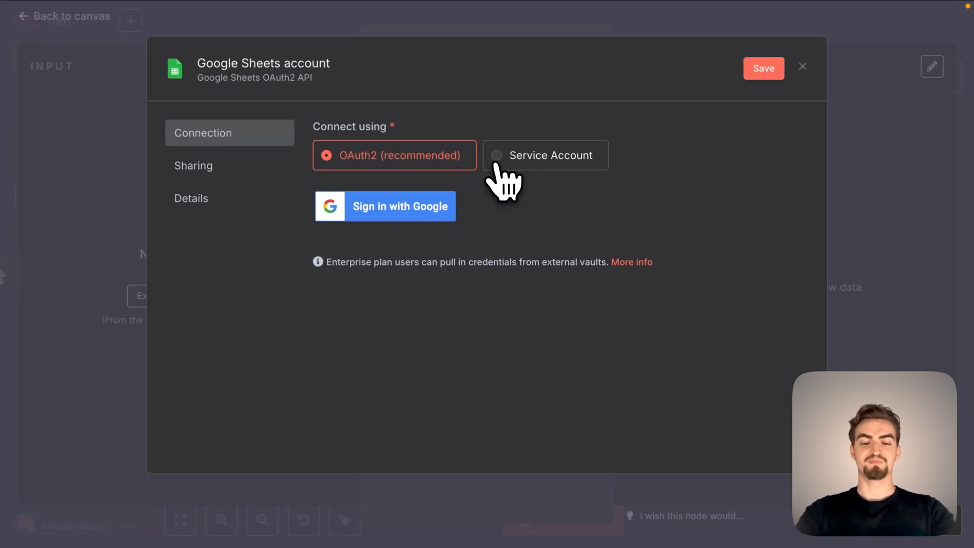
left_click(419, 224)
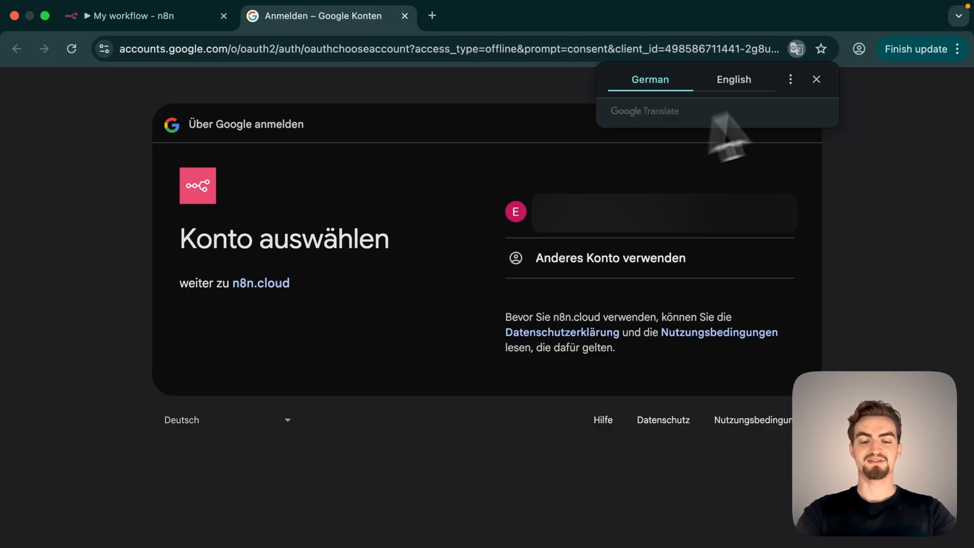
left_click(817, 80)
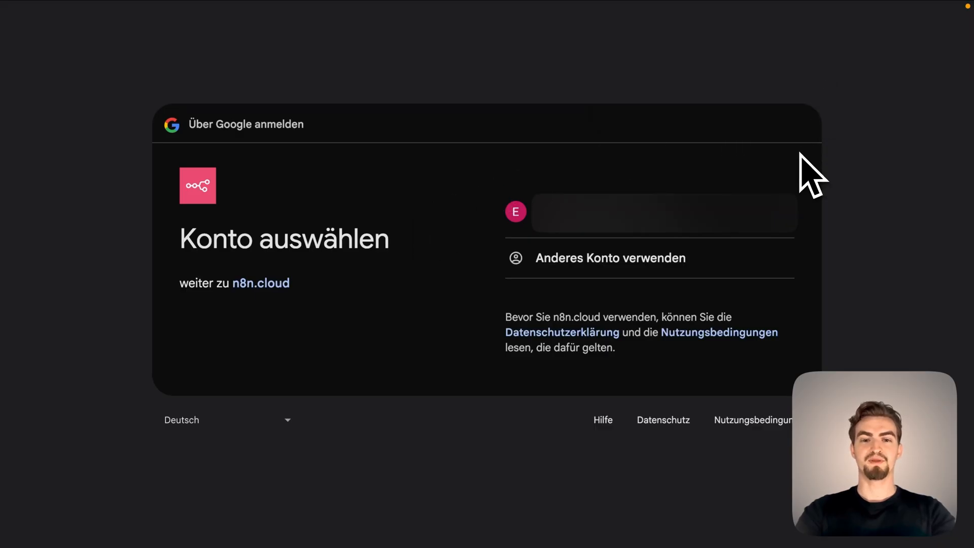
left_click(720, 218)
left_click(738, 411)
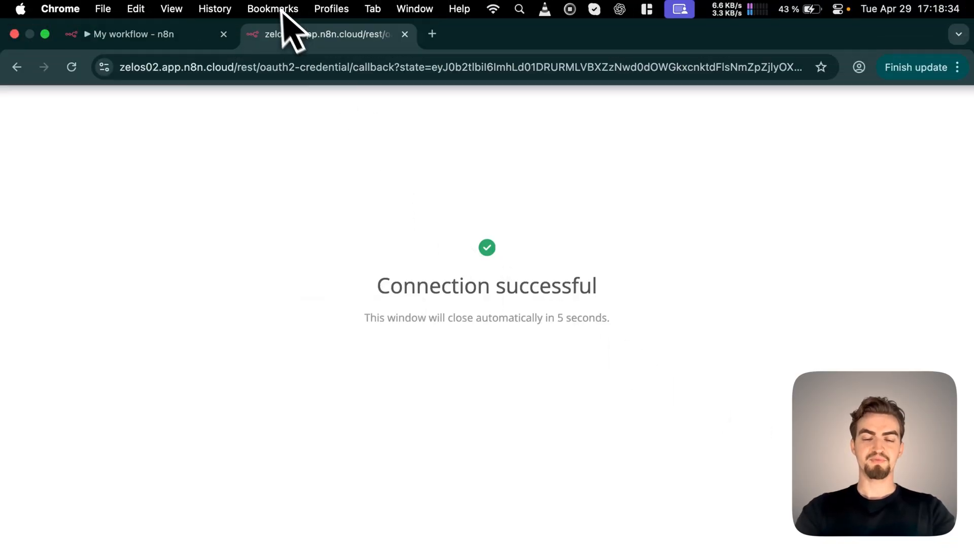
left_click(167, 34)
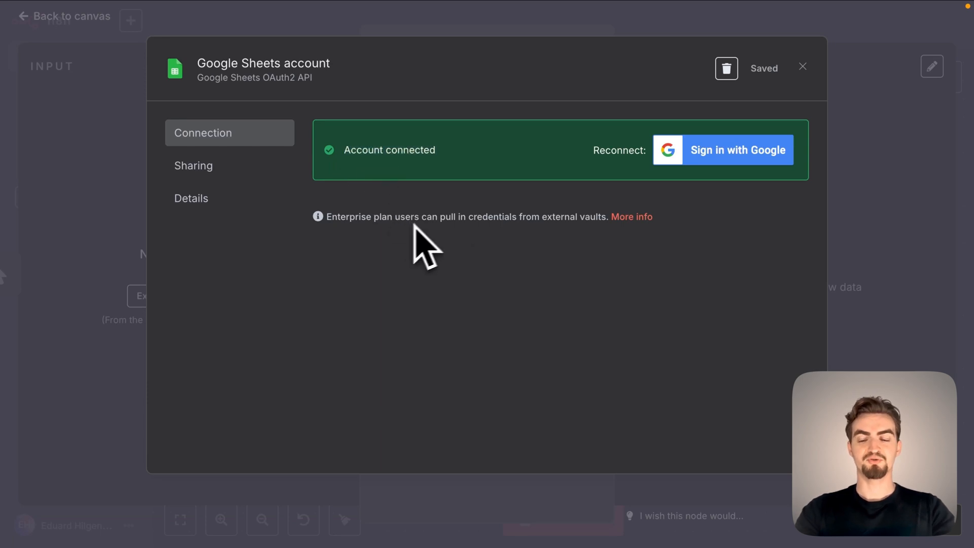
left_click(802, 67)
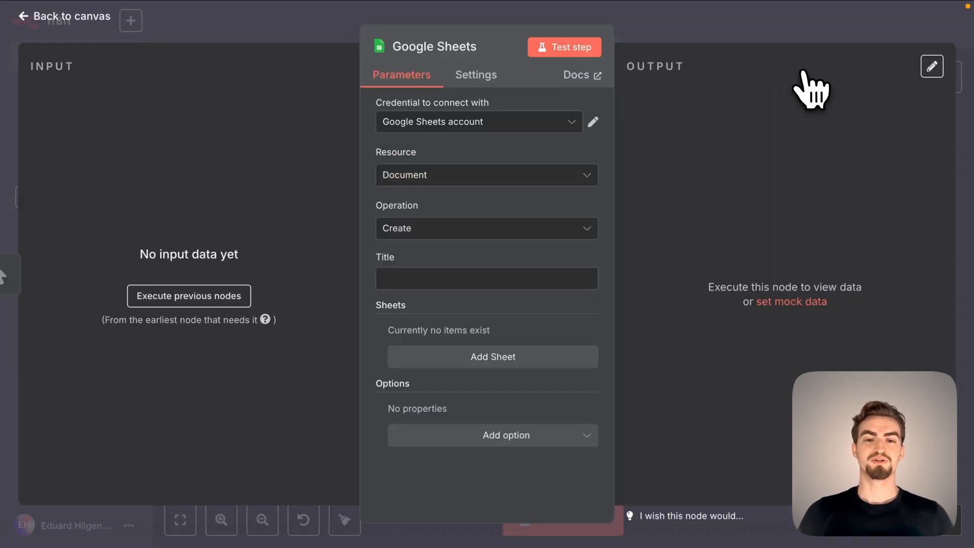
Set the spreadsheet's title to "automation" and test the Google Sheets node.
left_click(467, 274)
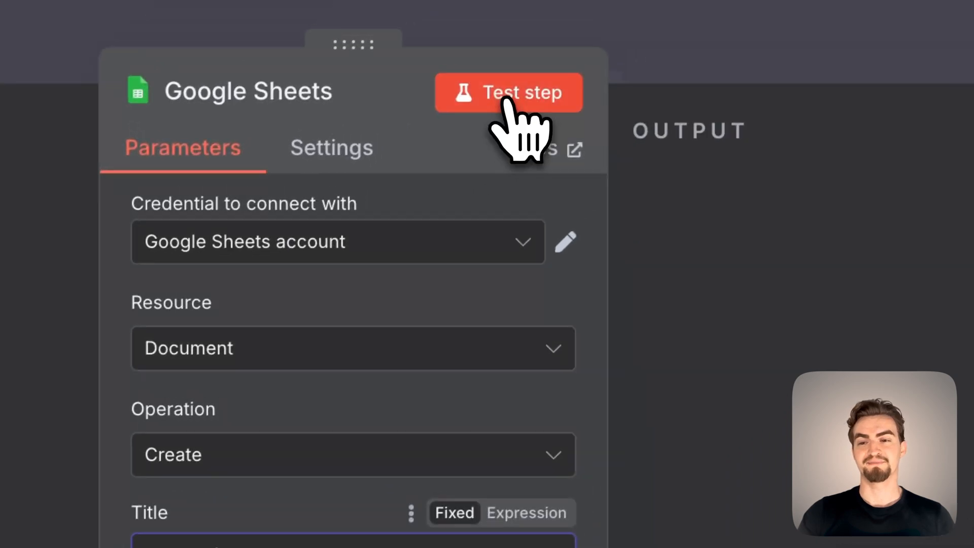
left_click(599, 26)
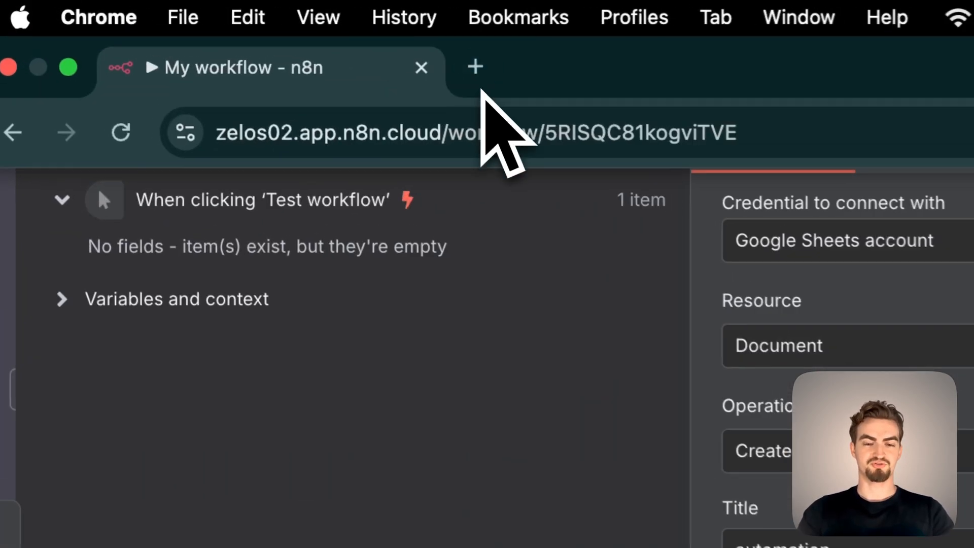
Open drive.google.com in a new browser tab and look for the spreadsheet created by the node.
left_click(480, 71)
type("drive.google.com")
key("Return")
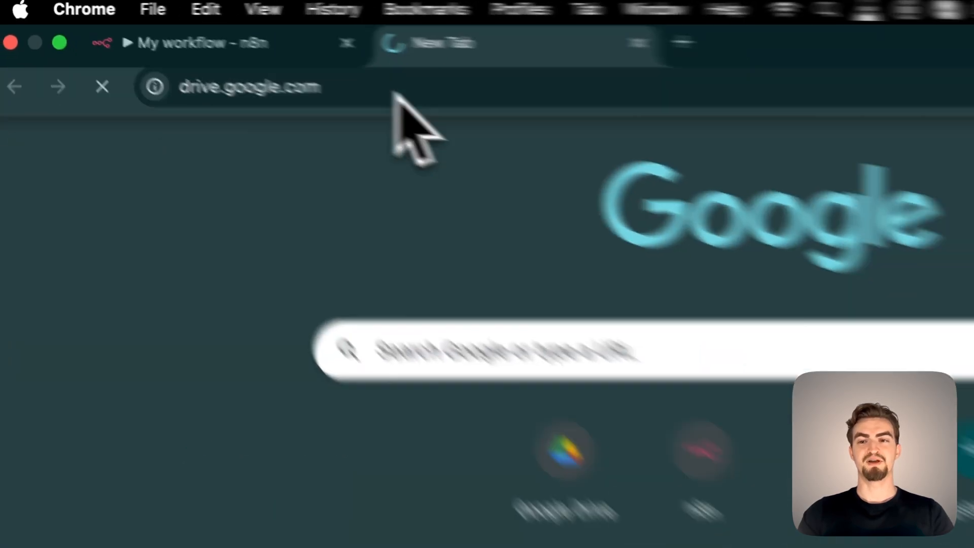
left_click(71, 293)
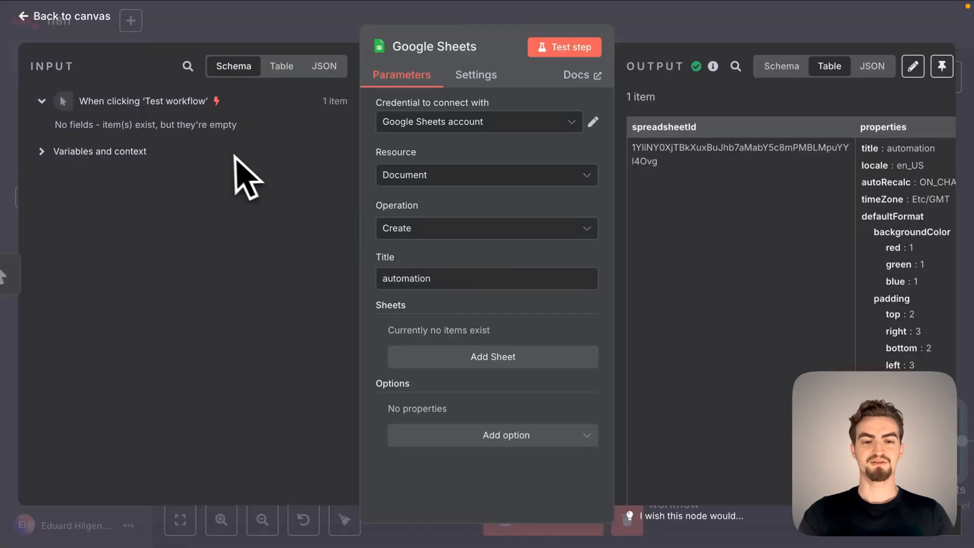
Replace the Google Sheets node on the canvas with a Gmail node using the "Create a draft" action.
left_click(76, 16)
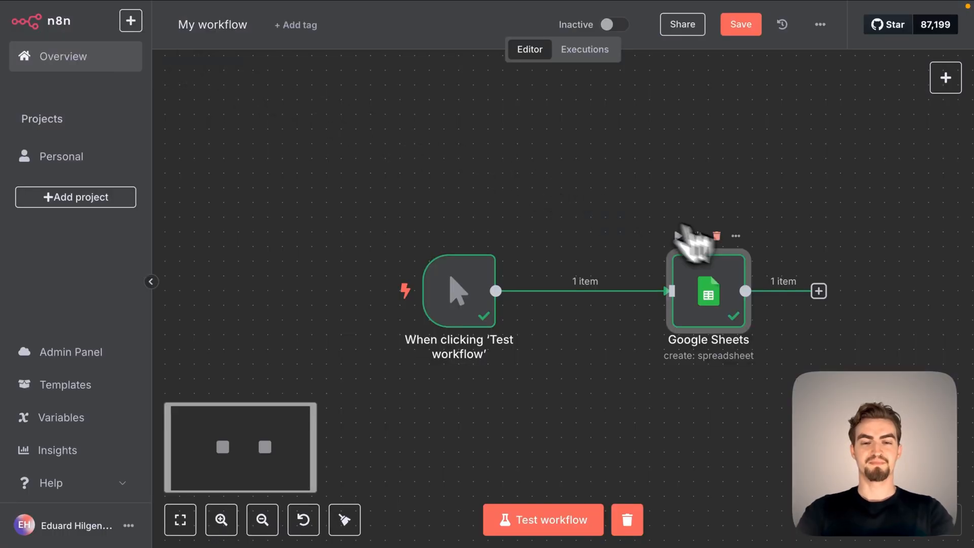
left_click(717, 235)
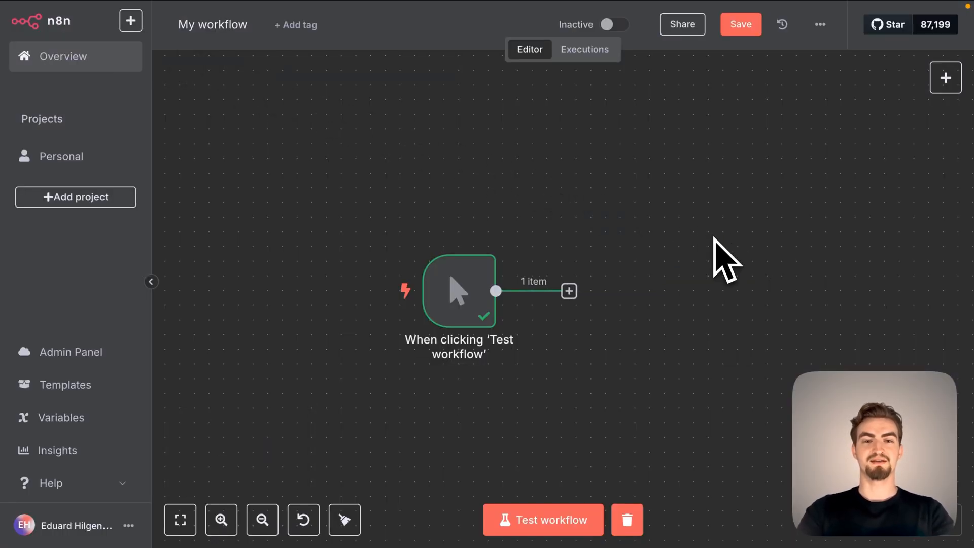
left_click(569, 291)
type("gmail")
left_click(758, 164)
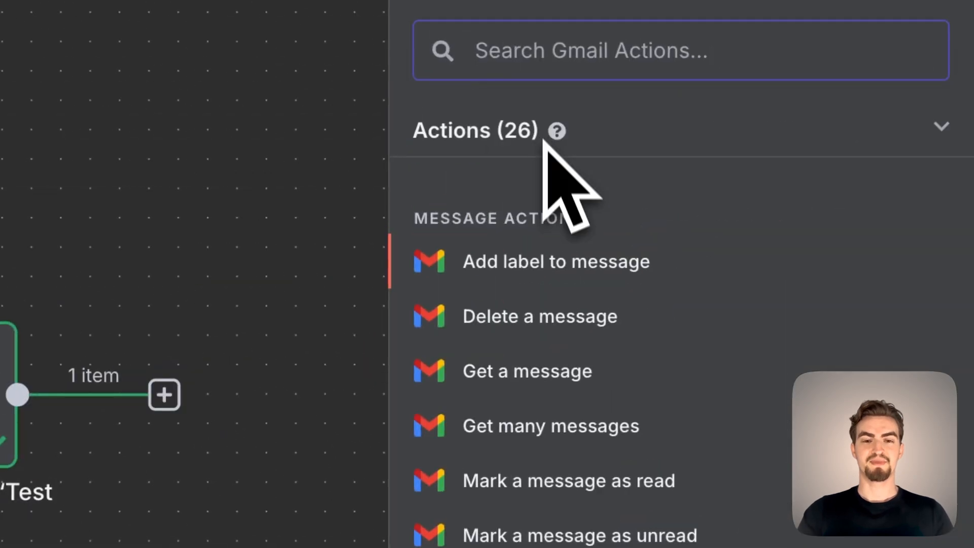
scroll(554, 457, "down", 5)
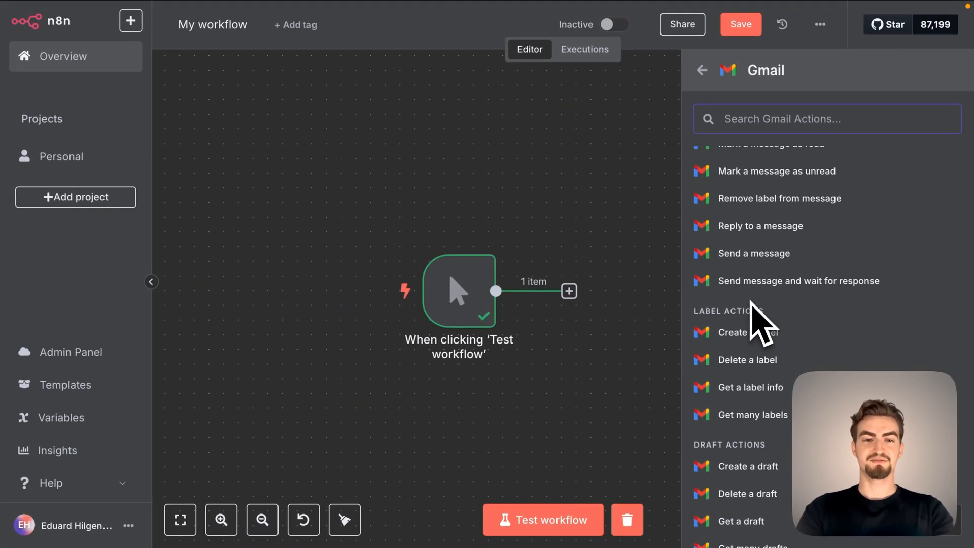
left_click(756, 469)
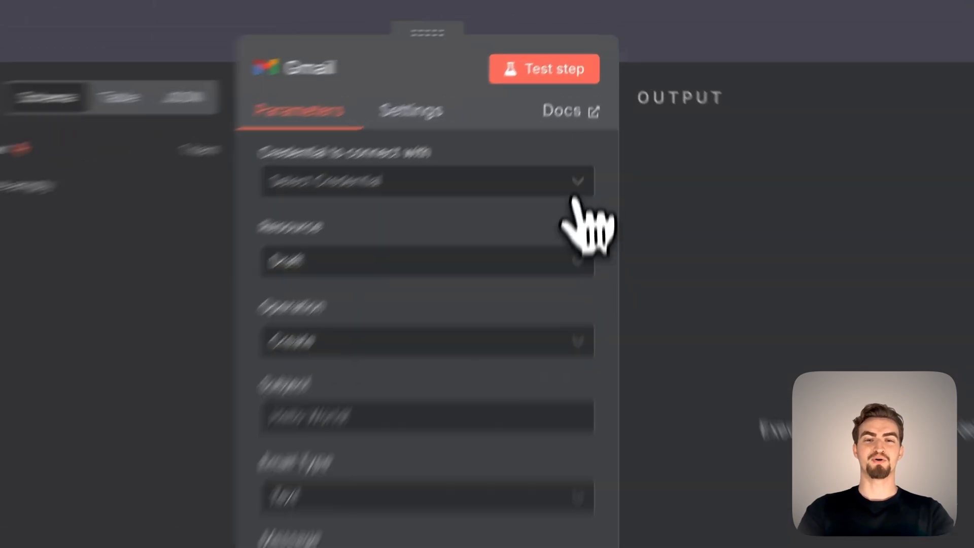
Create a new Gmail credential by signing in with the Google account and granting n8n.cloud all requested permissions.
left_click(578, 123)
left_click(487, 158)
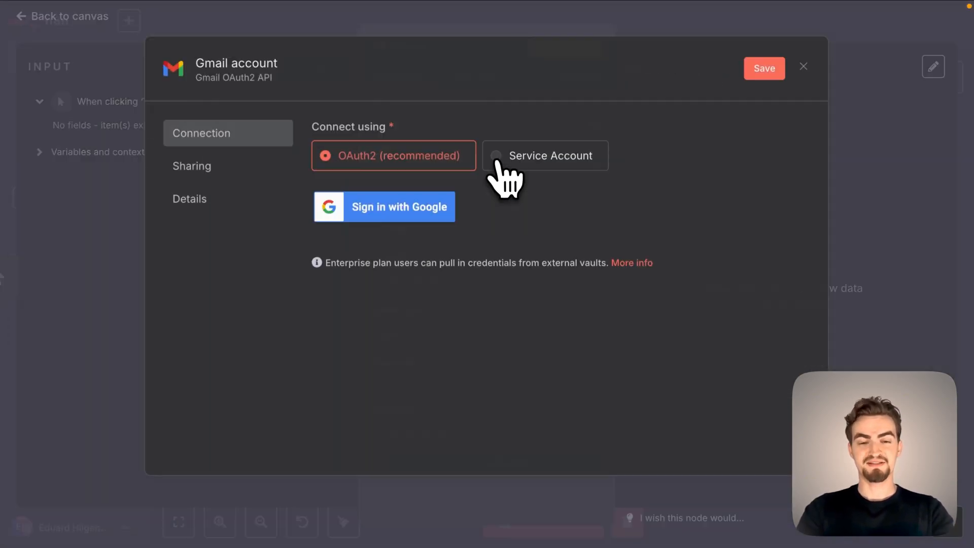
left_click(409, 211)
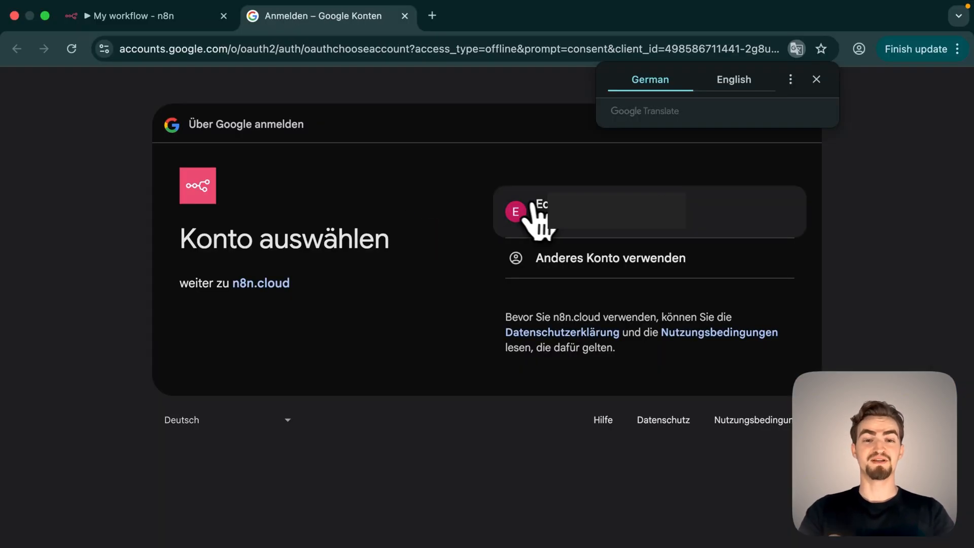
left_click(722, 224)
left_click(526, 164)
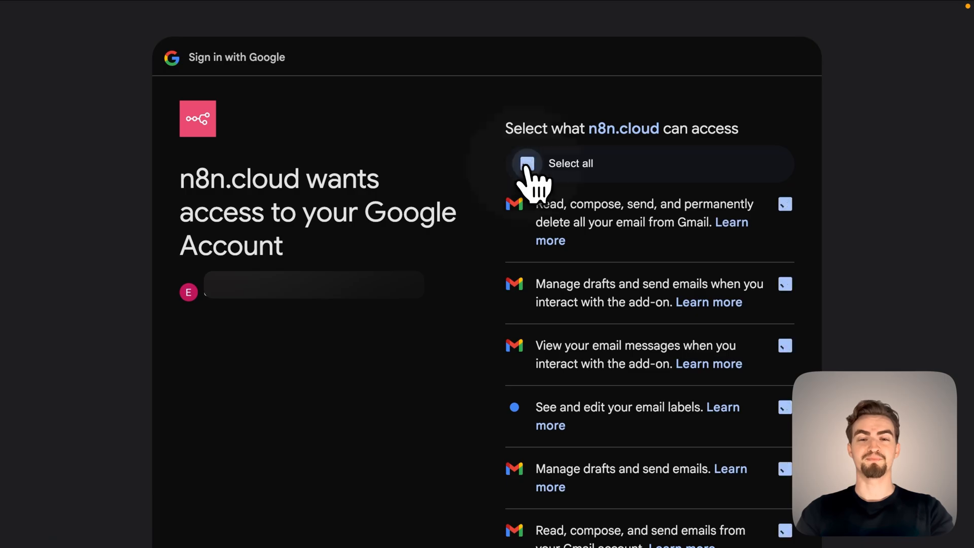
scroll(717, 217, "down", 7)
left_click(725, 417)
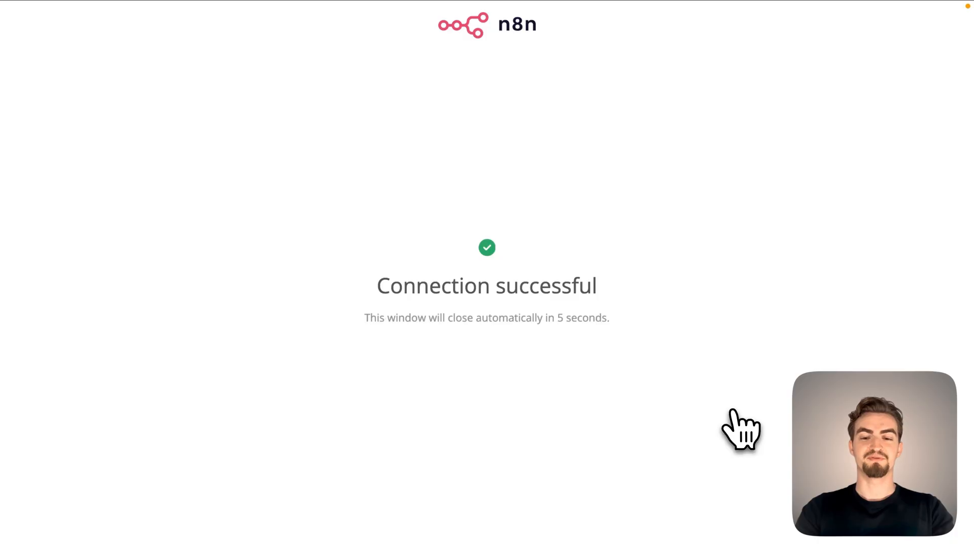
left_click(130, 38)
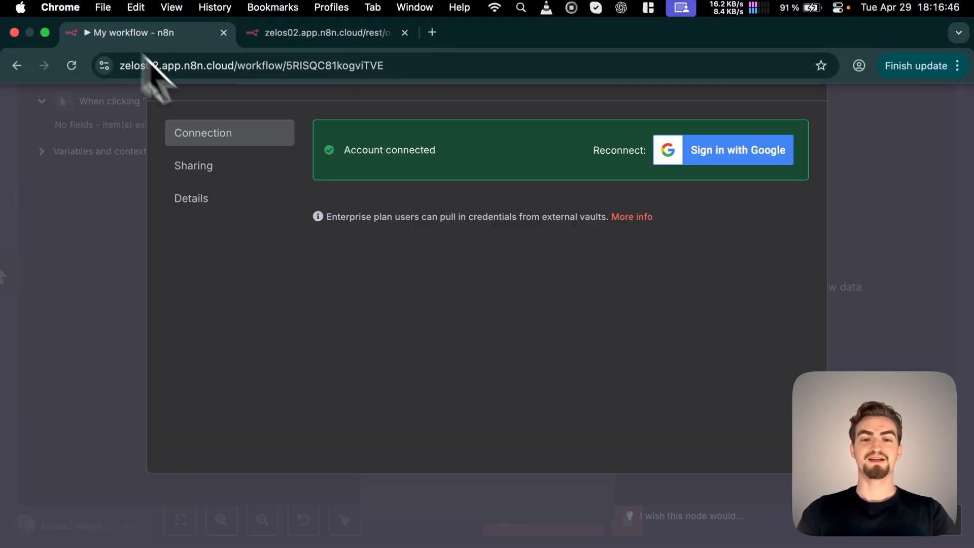
double_click(363, 150)
left_click(802, 66)
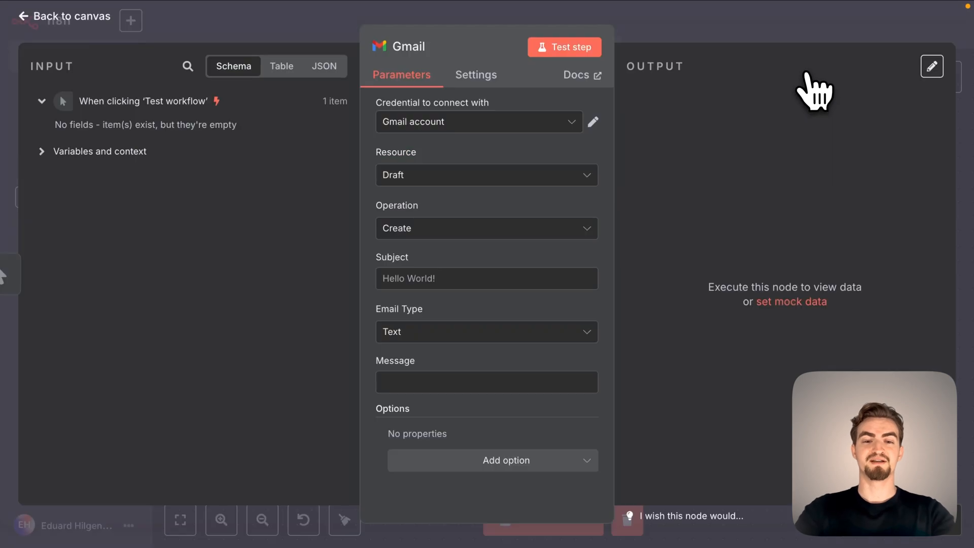
Set the draft's subject to "Automation" and its message to "This is a test", and test the Gmail node.
left_click(471, 279)
type("Automatio")
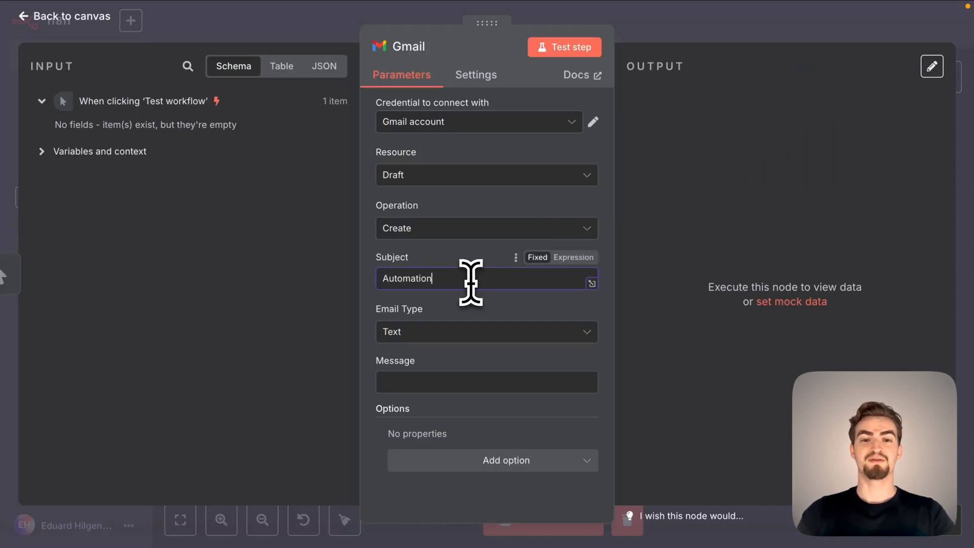
type("n")
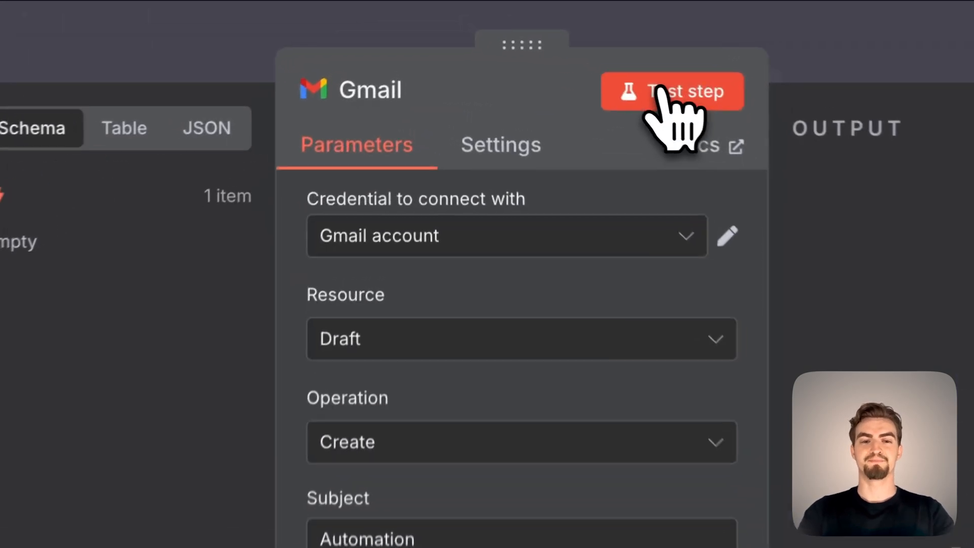
left_click(565, 46)
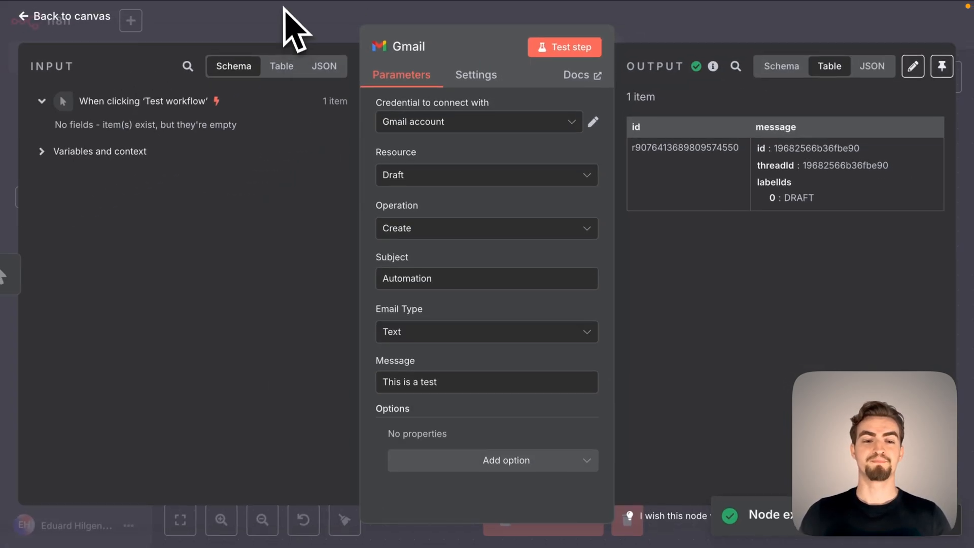
Open gmail.com in a new browser tab and check the Drafts folder for the created draft.
mouse_move(257, 41)
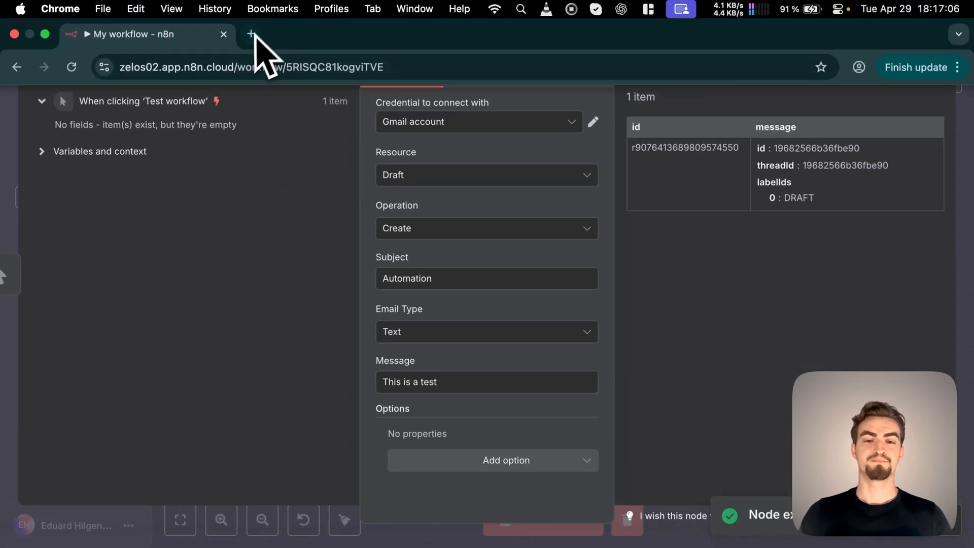
key("super+t")
type("gmail.co")
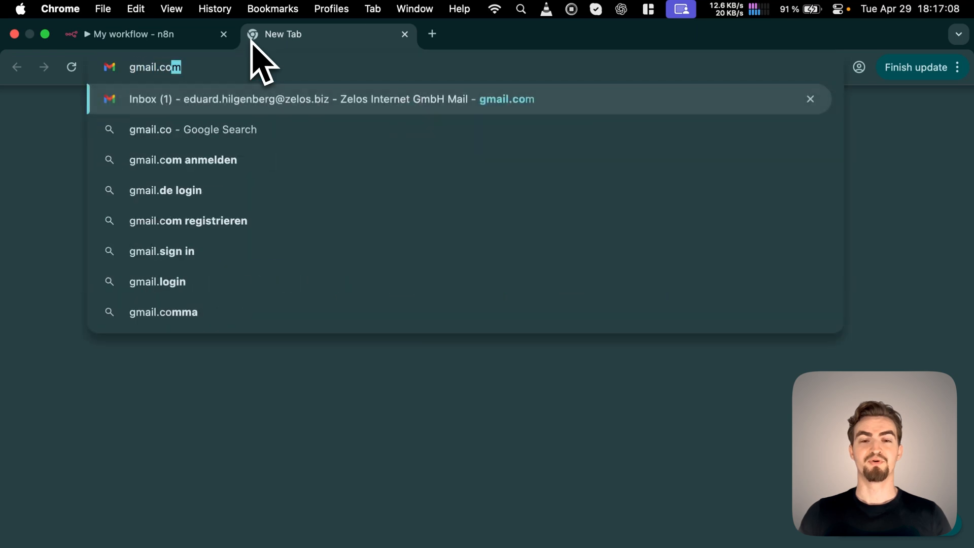
key("Return")
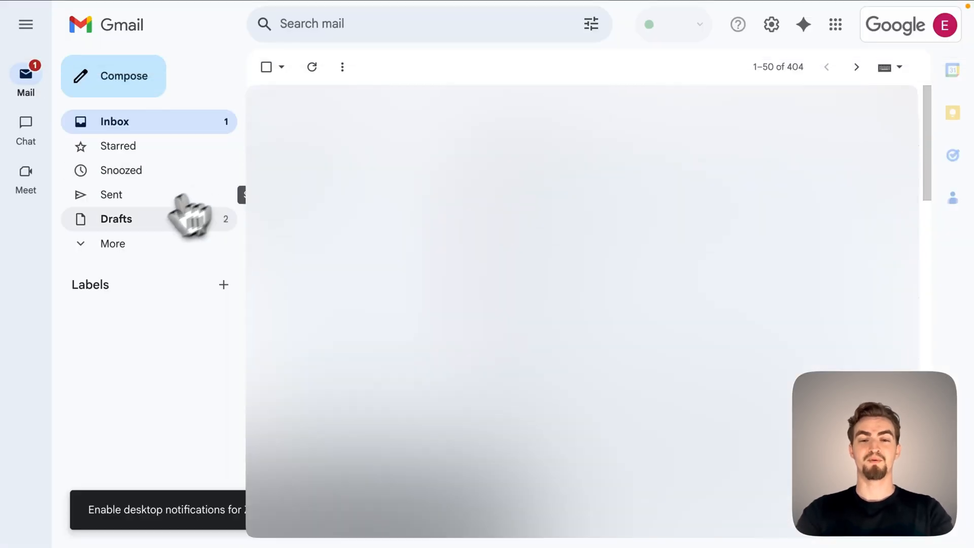
left_click(136, 222)
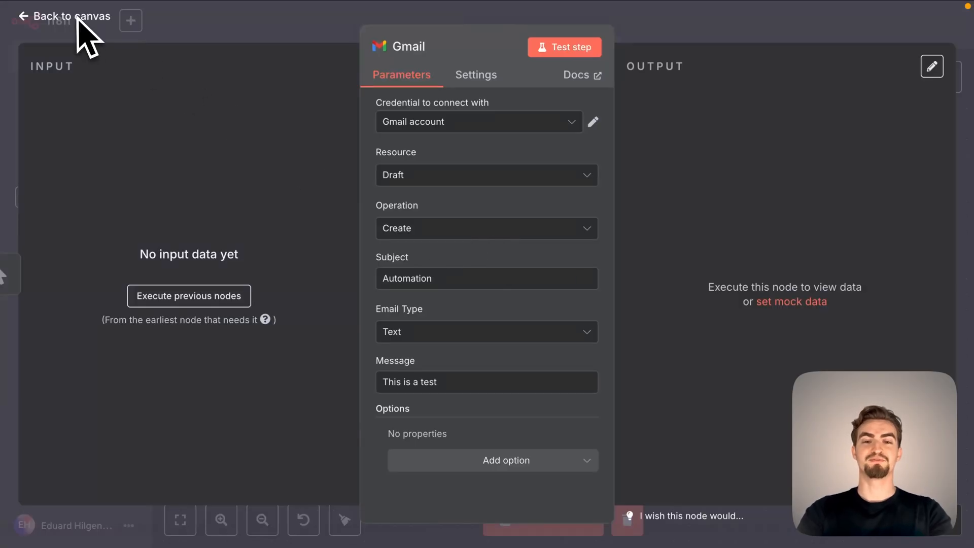
Back in the n8n workflow, replace the Gmail node with a Google Drive node using the "Create folder" action.
left_click(68, 23)
left_click(588, 207)
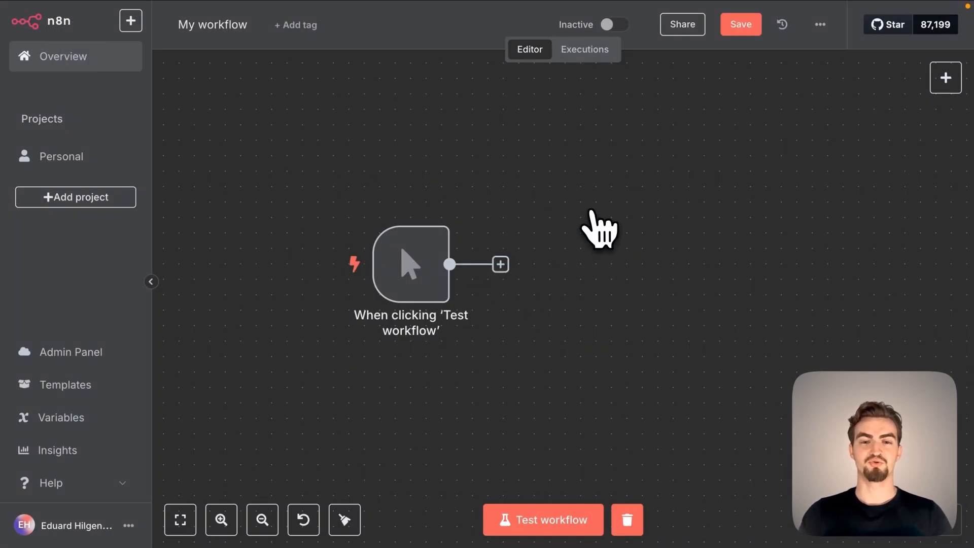
left_click(500, 264)
type("google dr")
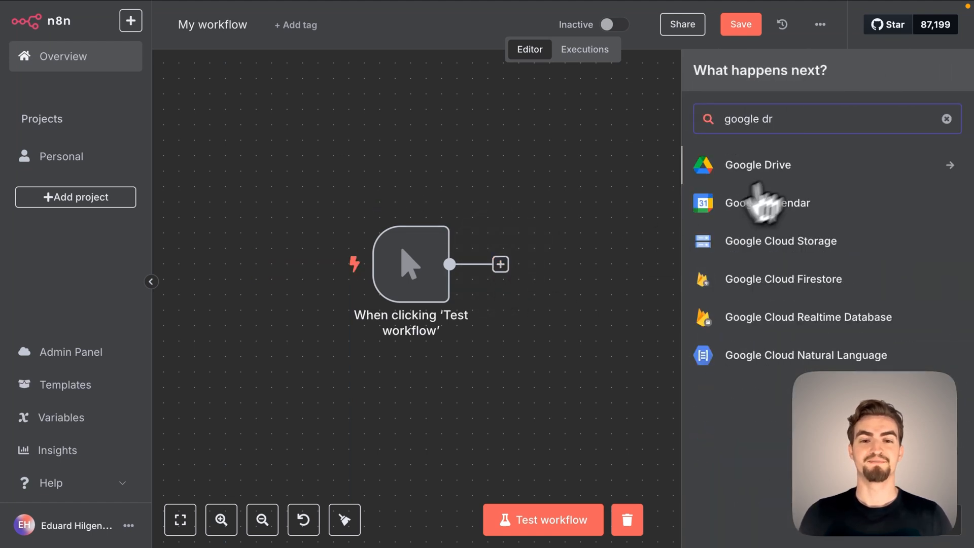
left_click(753, 165)
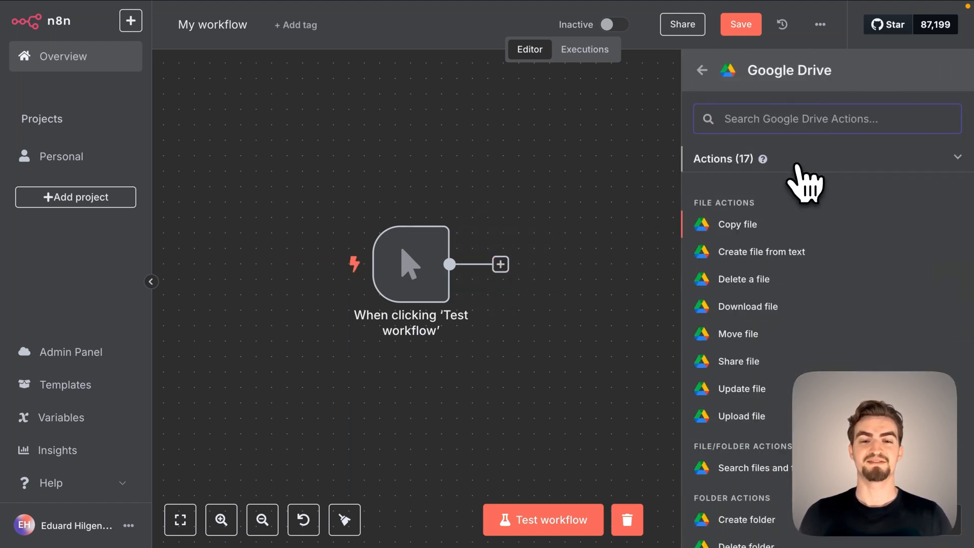
left_click(761, 523)
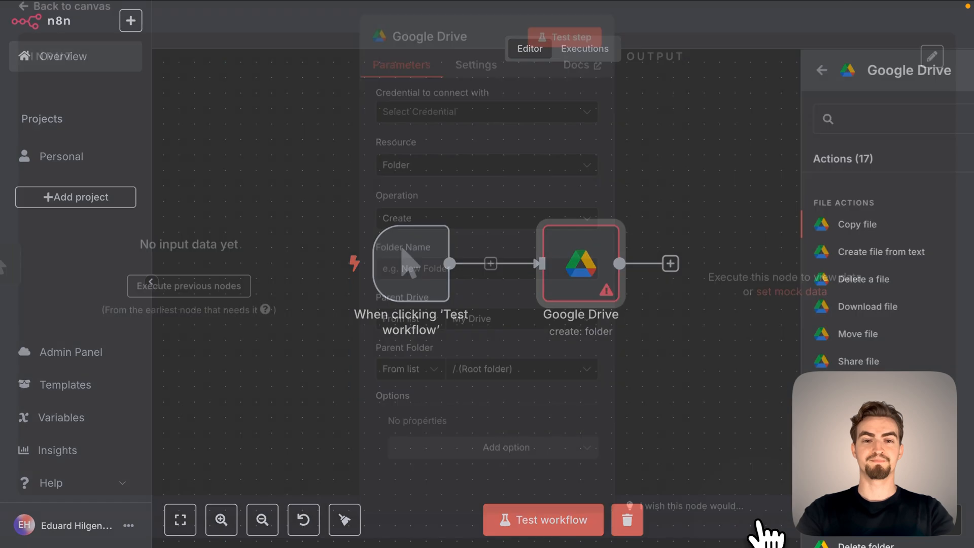
Start a new Google Drive OAuth2 credential for the node and review its required Client ID and Client Secret fields.
left_click(584, 129)
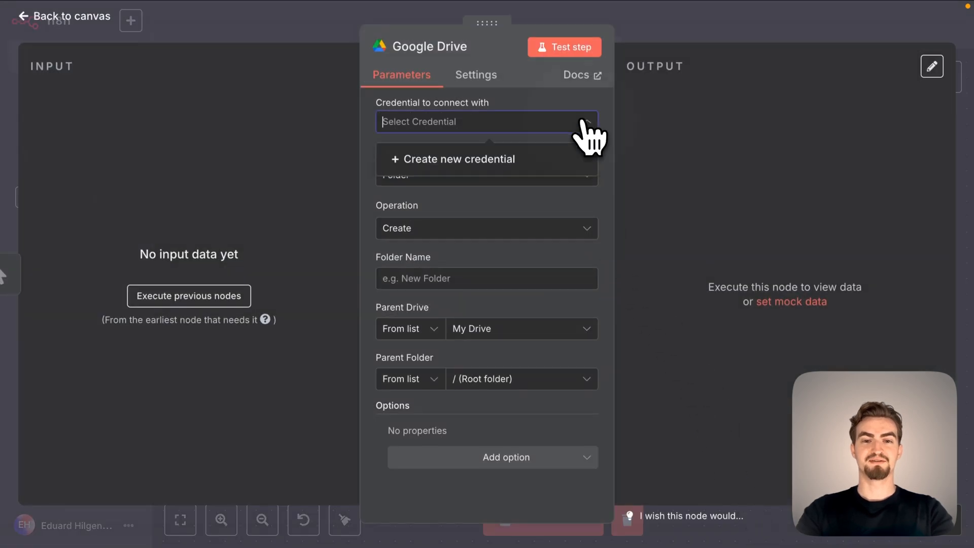
left_click(509, 160)
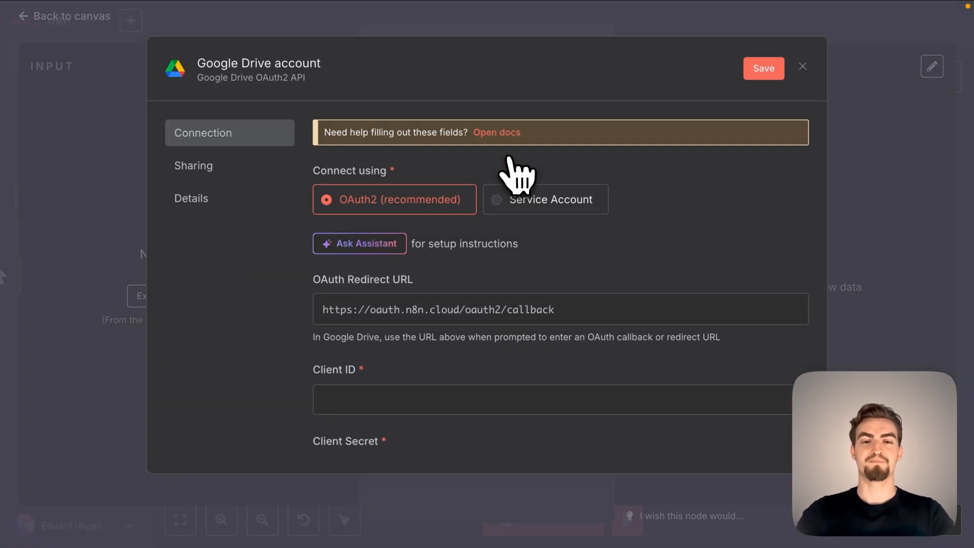
scroll(426, 314, "down", 2)
triple_click(325, 311)
triple_click(346, 381)
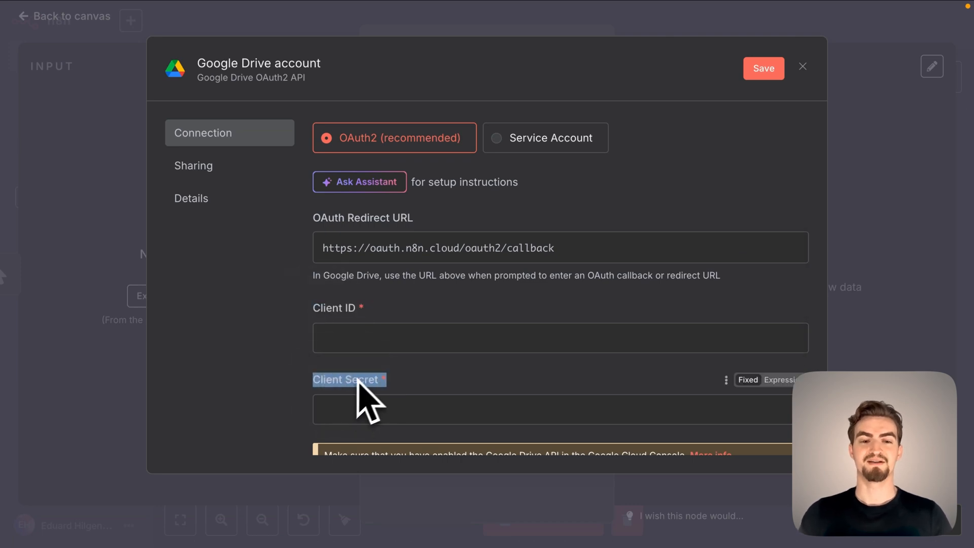
scroll(360, 385, "down", 2)
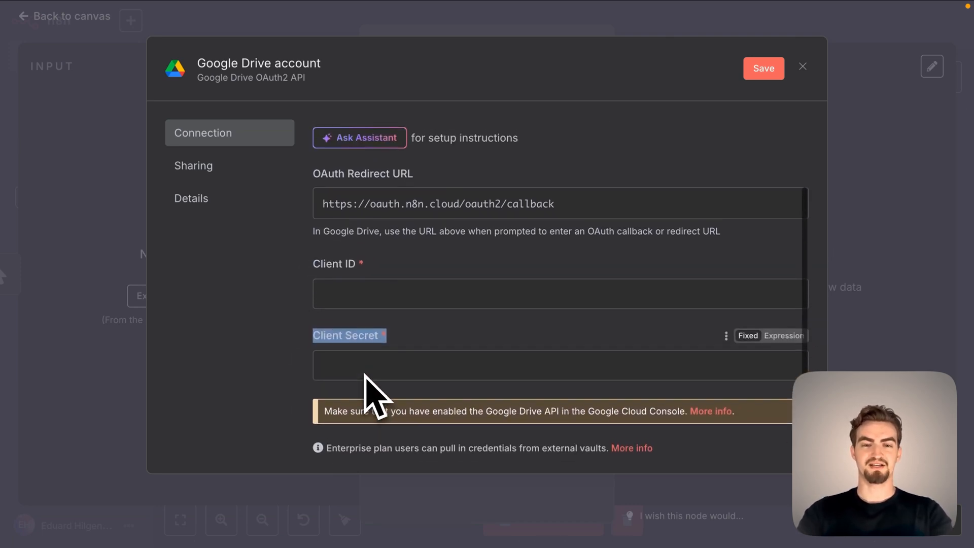
Open cloud.google.com in a new browser tab and go to the Google Cloud console.
key("super+t")
type("cloud.google.com")
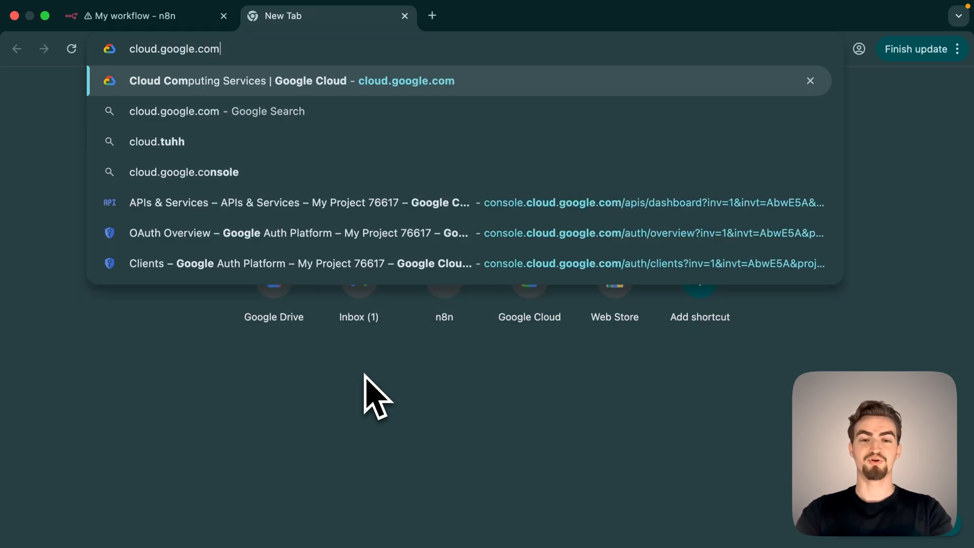
key("Return")
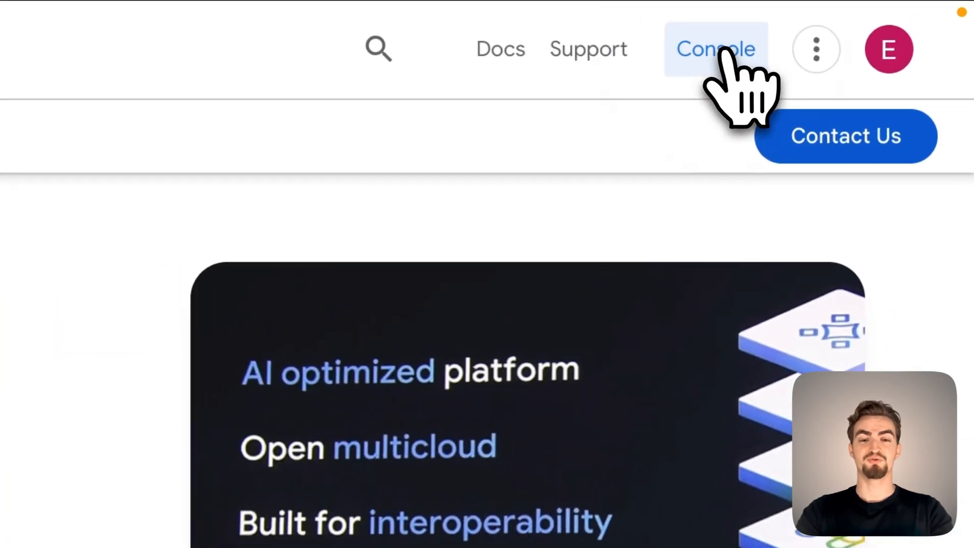
left_click(844, 24)
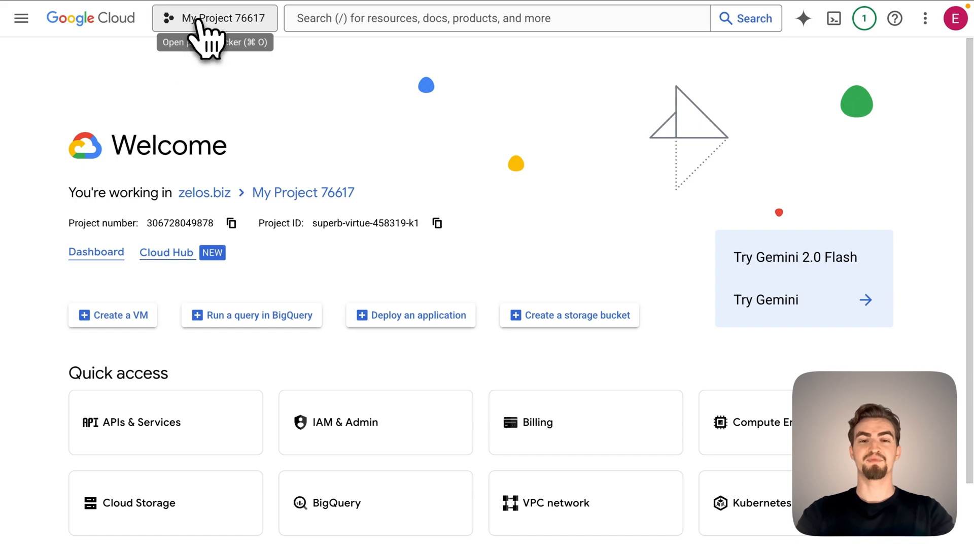
Create a new Google Cloud project named "AI Automation" in the zelos.biz organization.
left_click(199, 21)
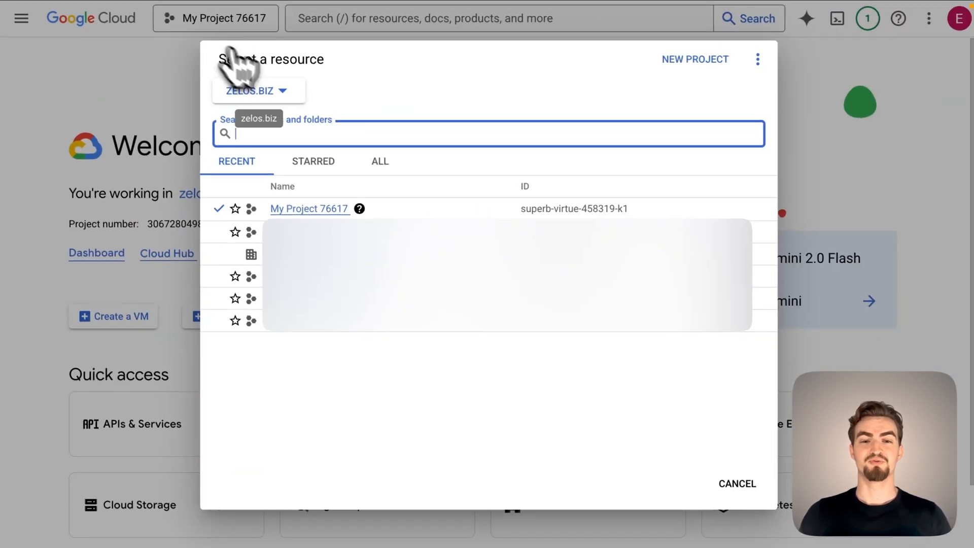
left_click(705, 64)
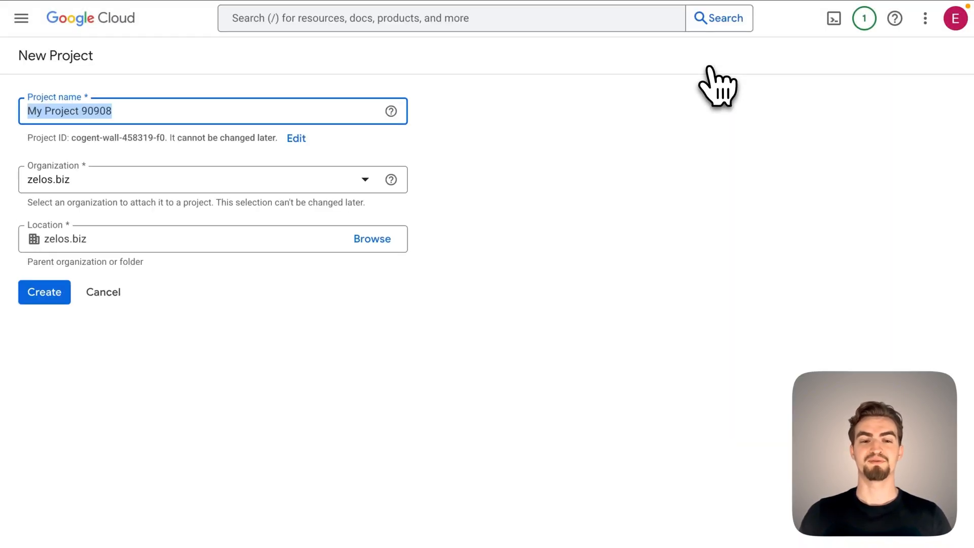
type("AI A")
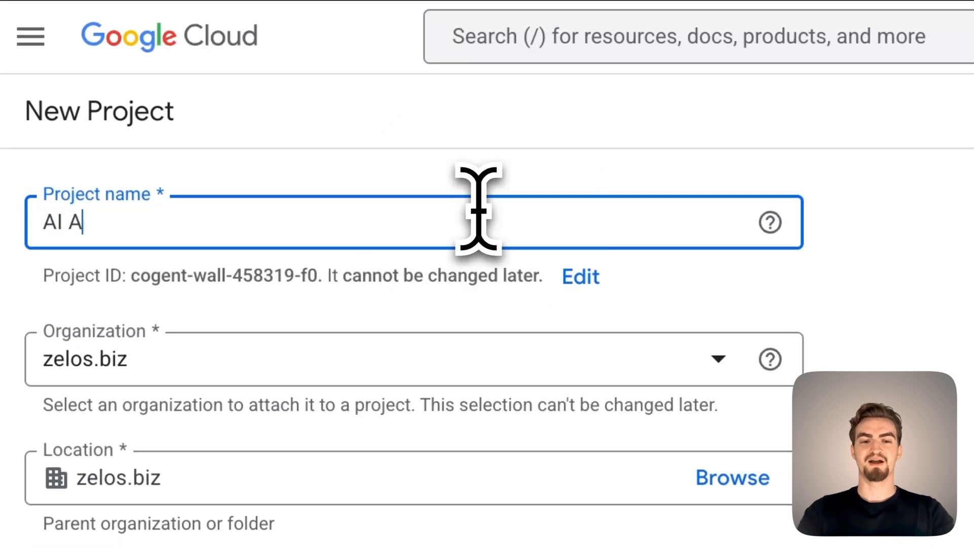
type("utomation")
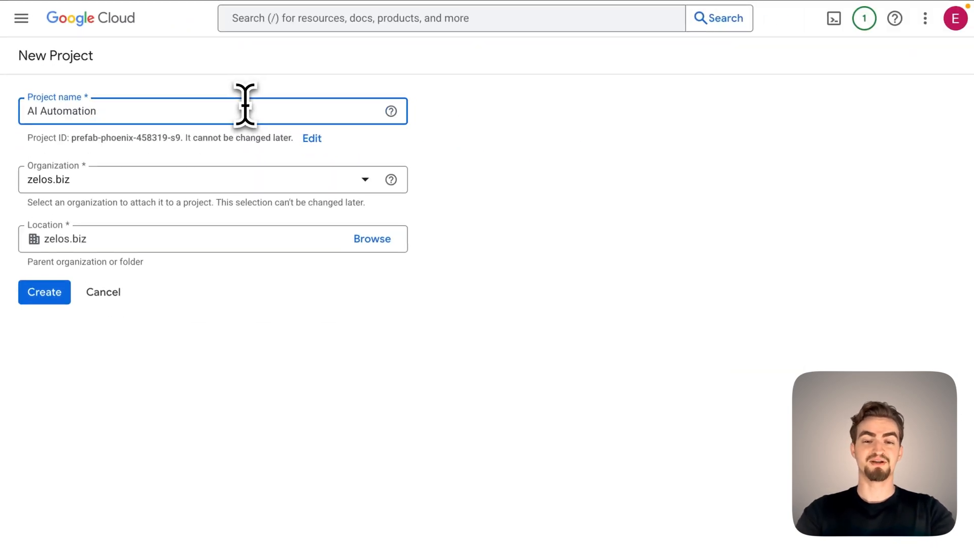
left_click(72, 296)
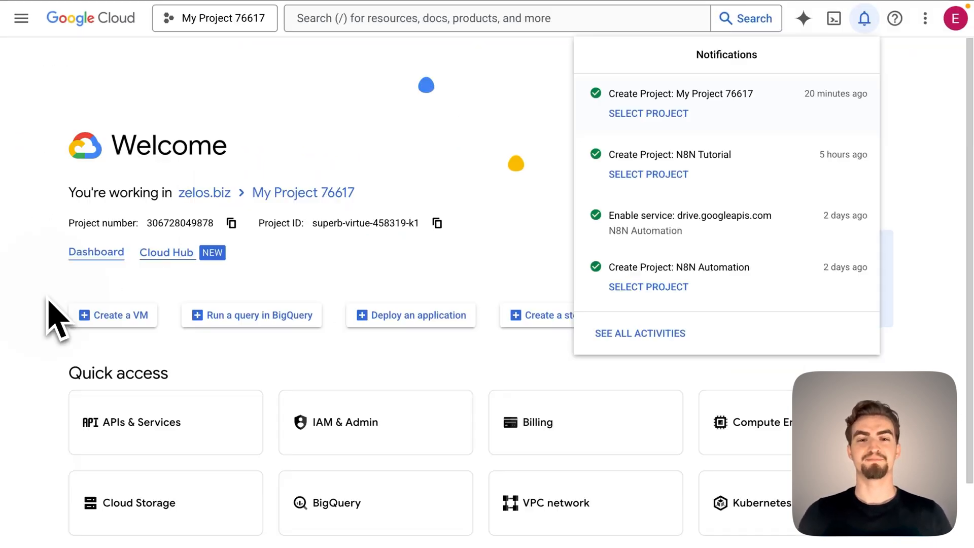
Switch to the "AI Automation" project and open the OAuth consent screen under APIs & Services.
left_click(228, 25)
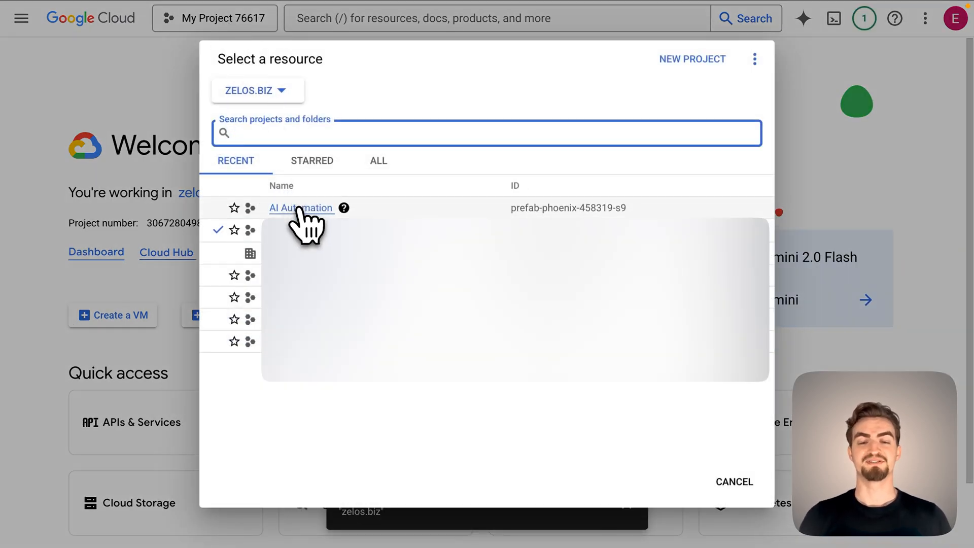
left_click(300, 208)
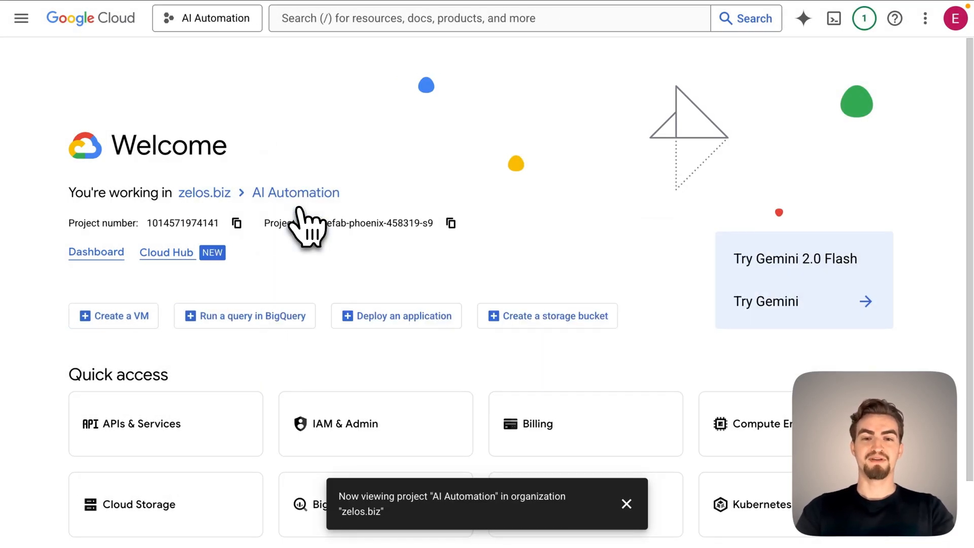
left_click(22, 18)
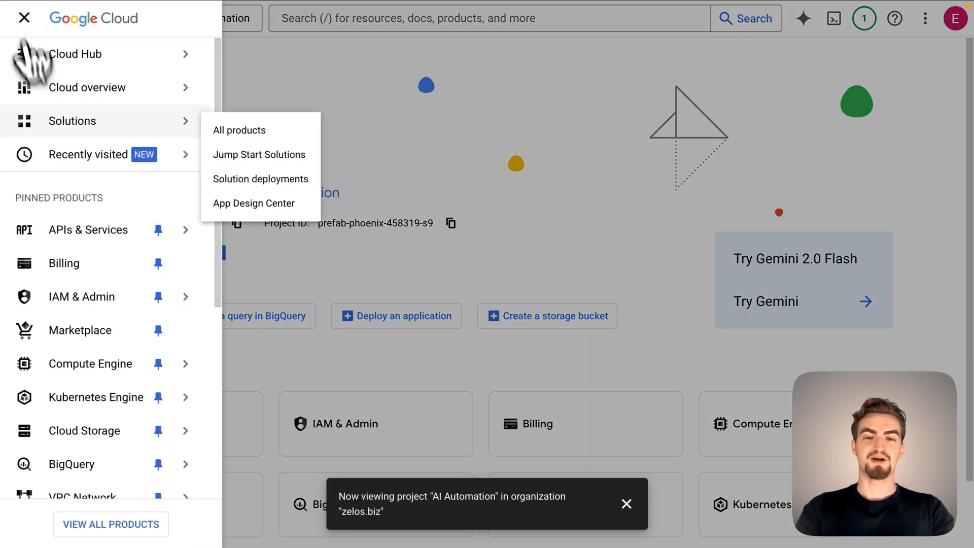
mouse_move(77, 230)
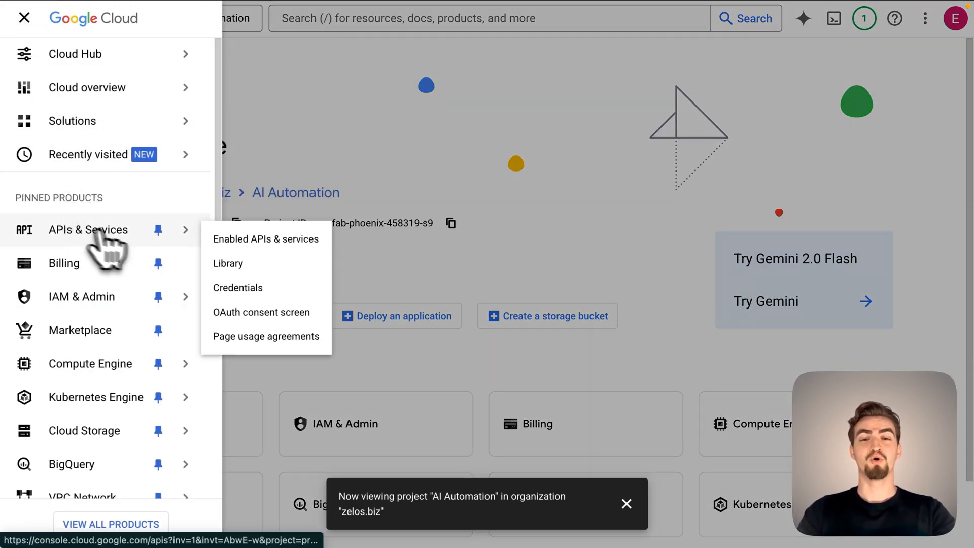
left_click(254, 312)
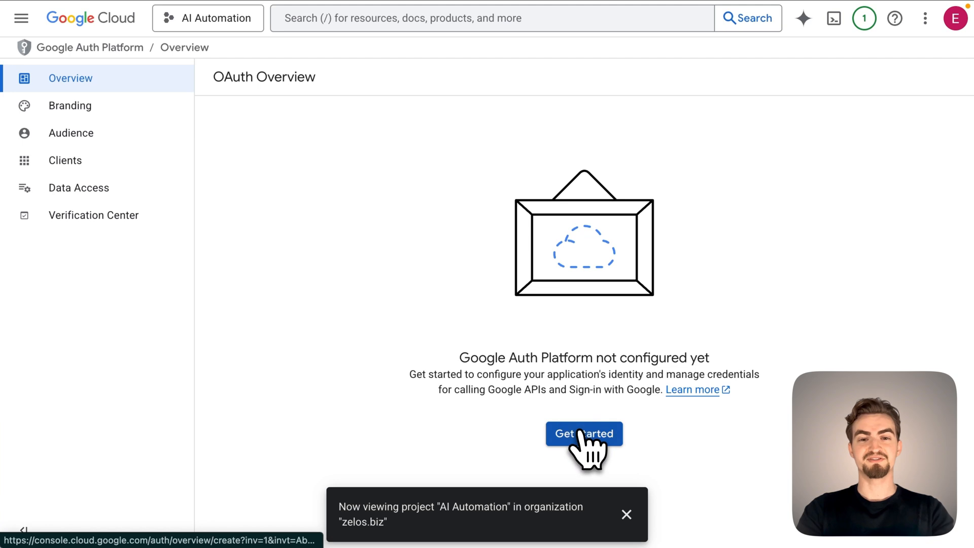
Begin the Google Auth Platform configuration with the app name "AI Automation App" and the user support email.
left_click(580, 432)
left_click(369, 175)
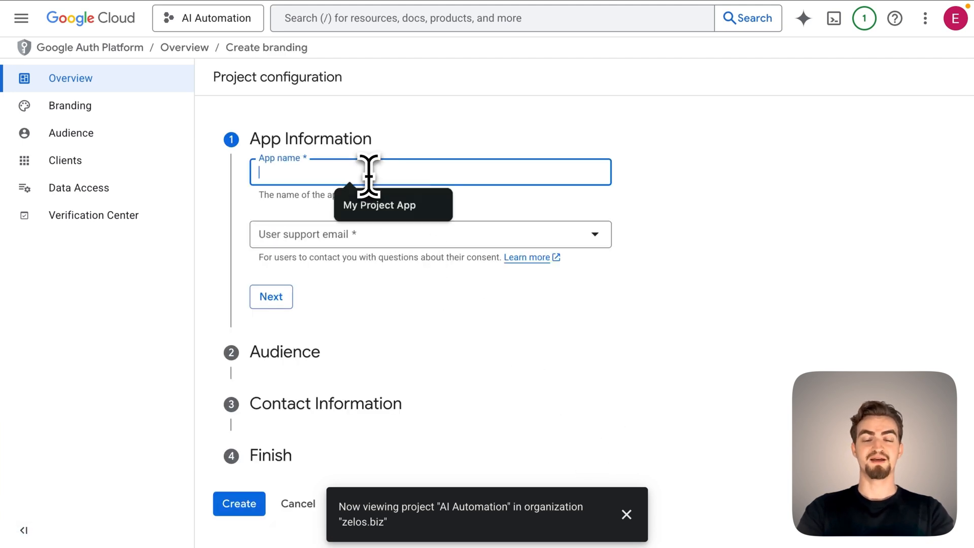
type("AI Automation Ap")
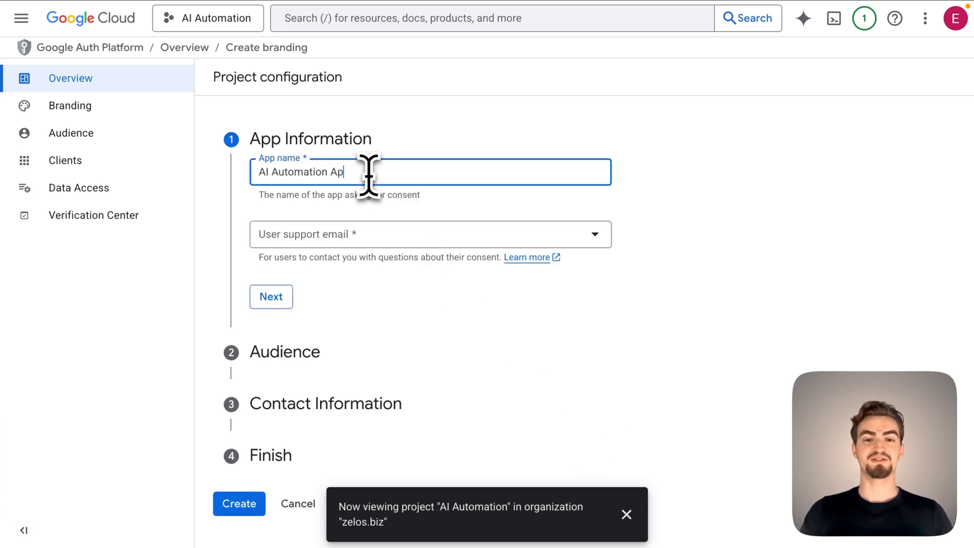
left_click(365, 238)
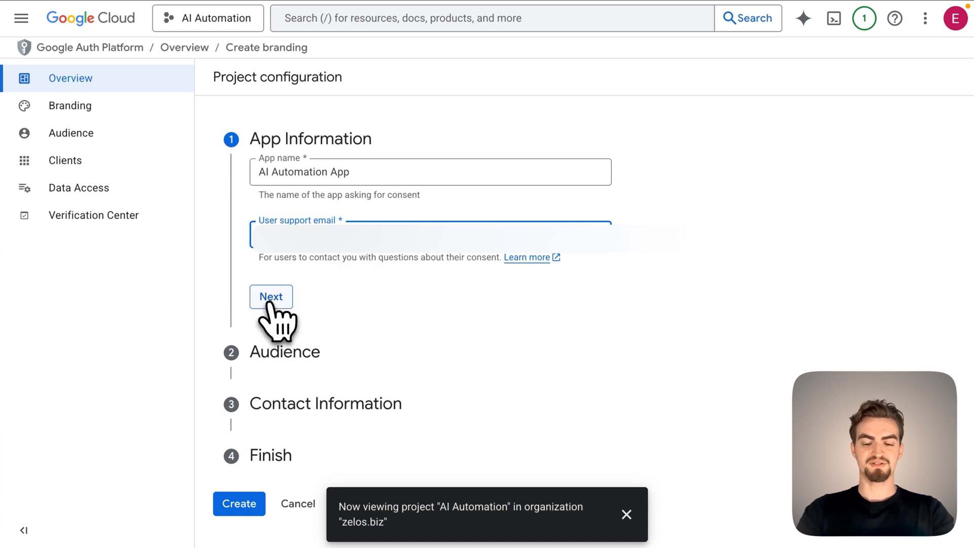
left_click(271, 297)
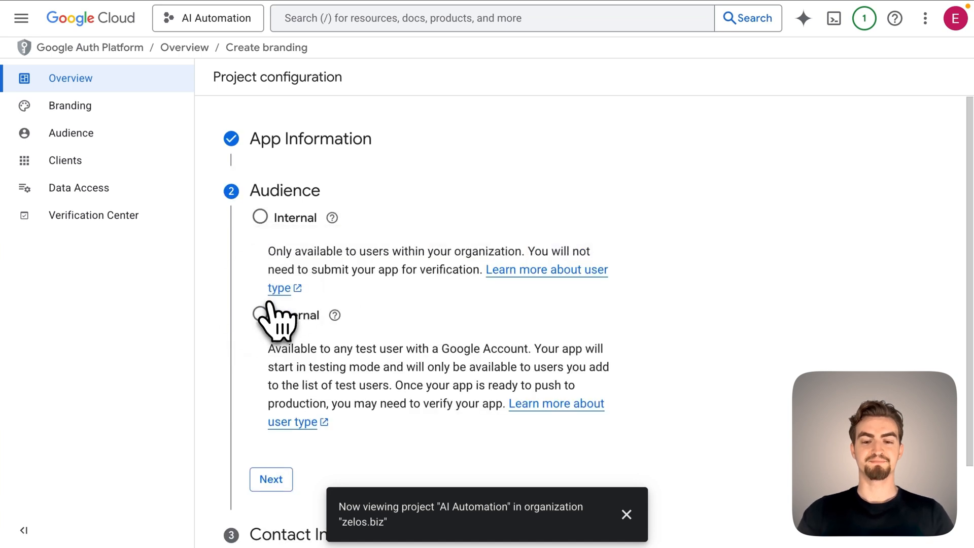
Complete the project configuration with an Internal audience, the contact email address and agreement to the User Data Policy.
left_click(278, 479)
left_click(318, 275)
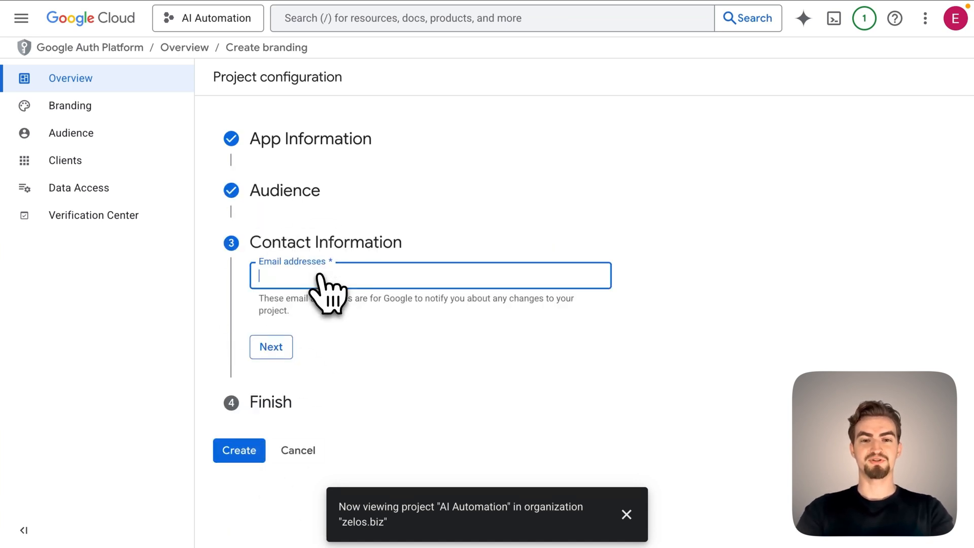
left_click(264, 350)
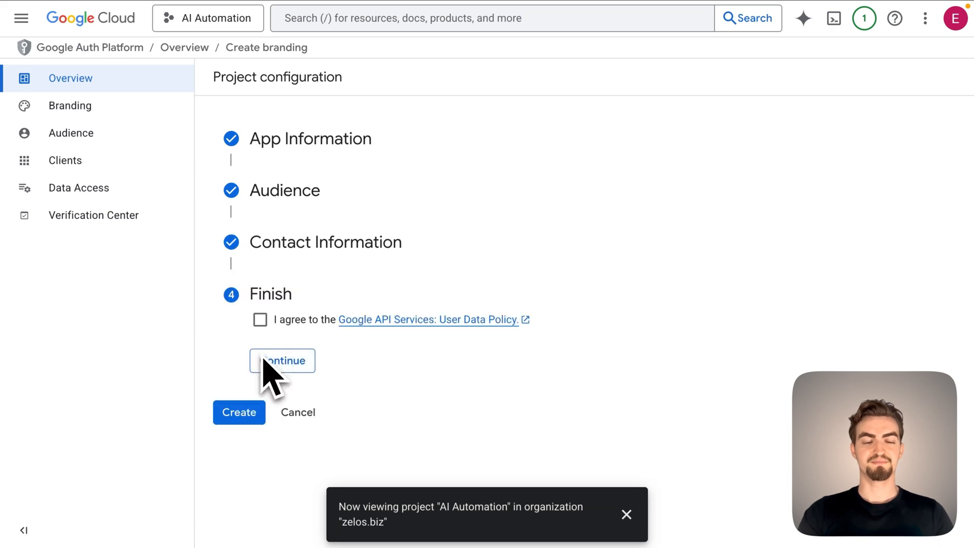
left_click(282, 360)
left_click(239, 342)
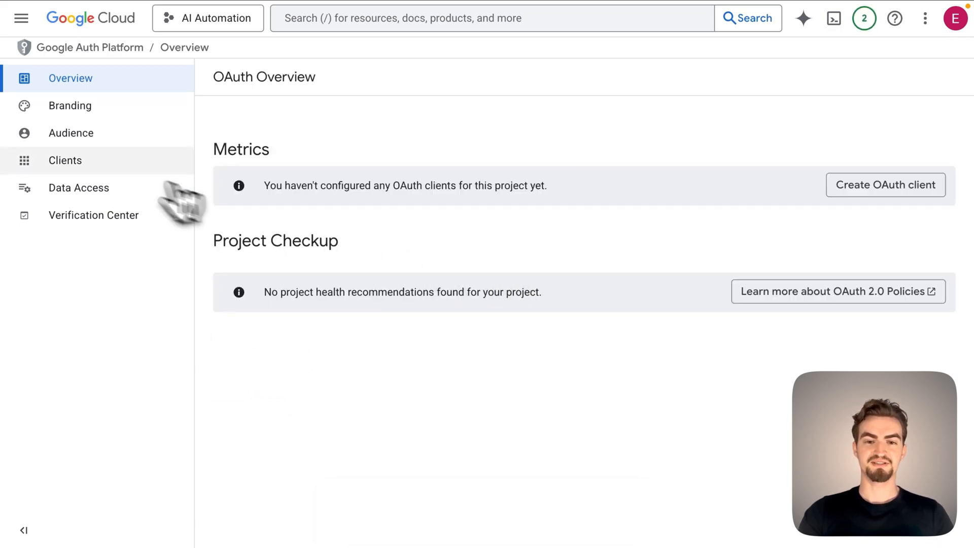
Start a new OAuth client for the project and set its application type to Web application.
left_click(95, 159)
left_click(338, 79)
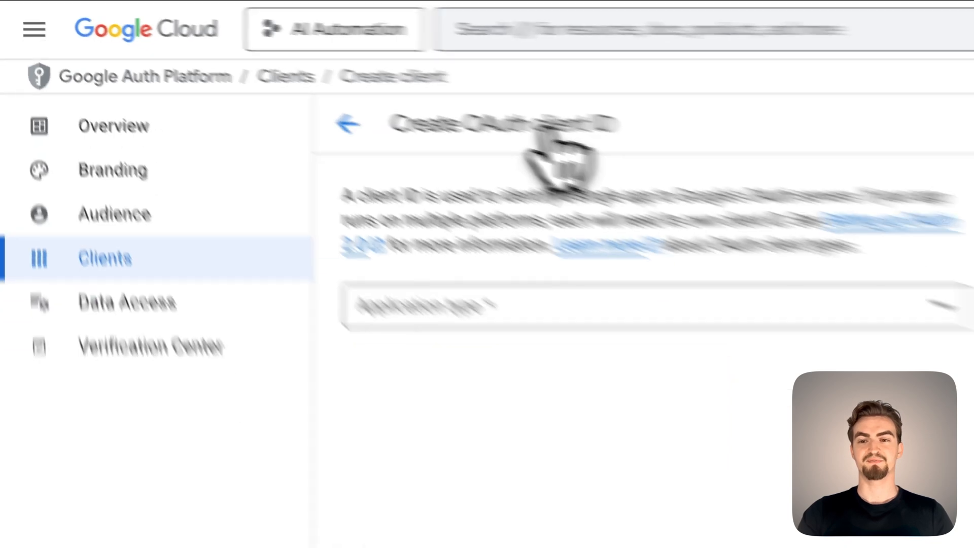
left_click(351, 190)
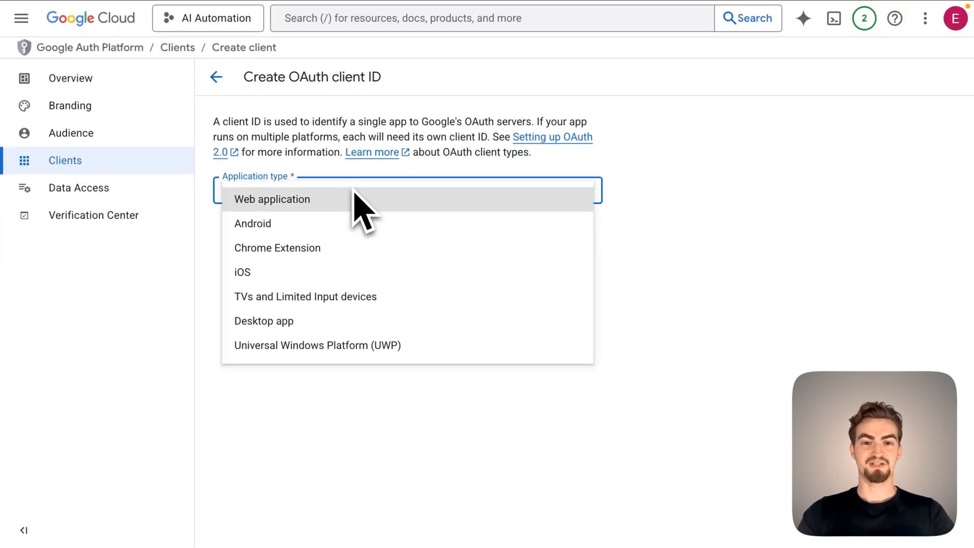
left_click(325, 203)
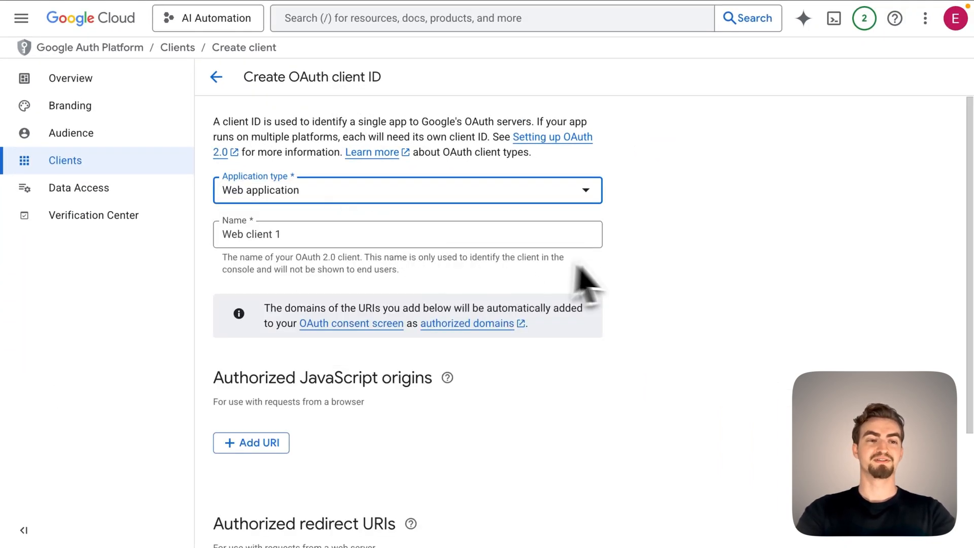
left_click(624, 274)
scroll(627, 274, "down", 3)
scroll(625, 267, "down", 1)
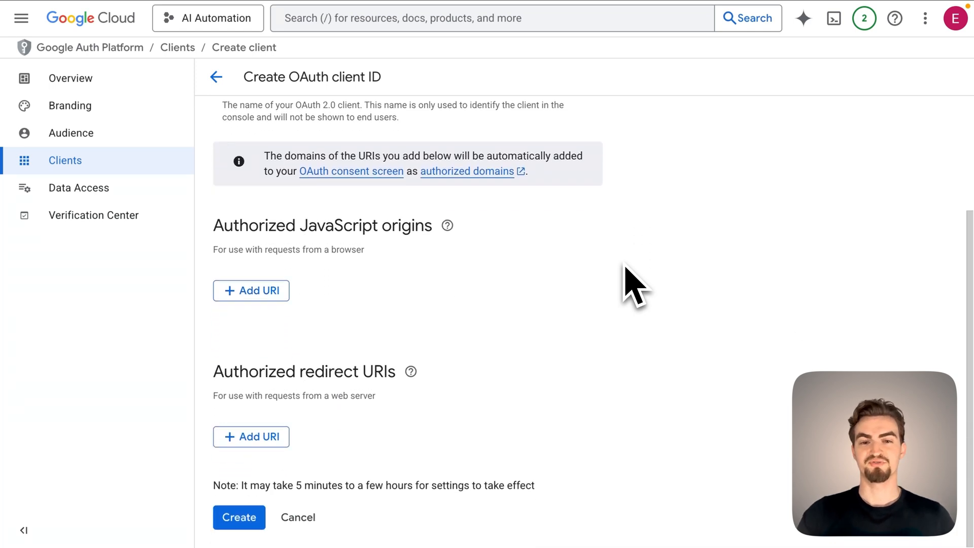
left_click(281, 434)
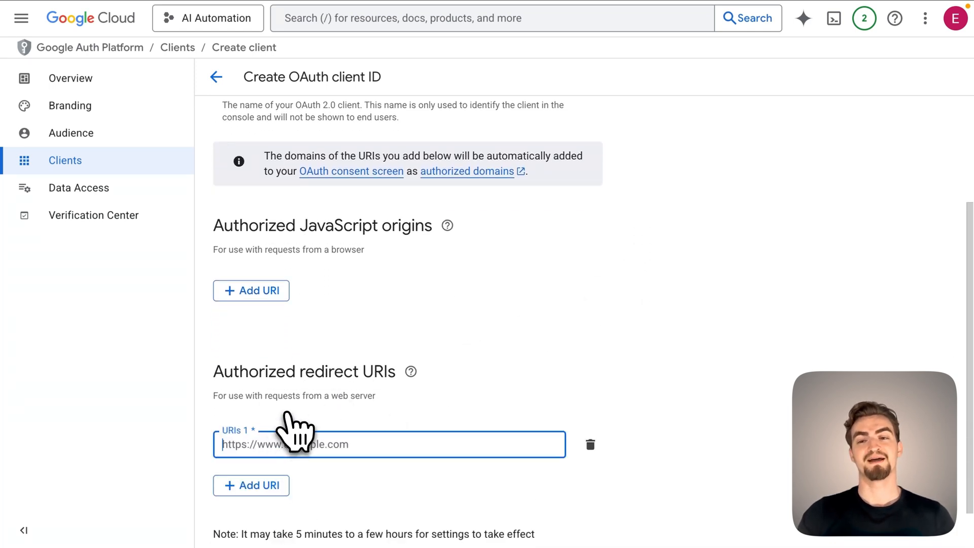
left_click(135, 35)
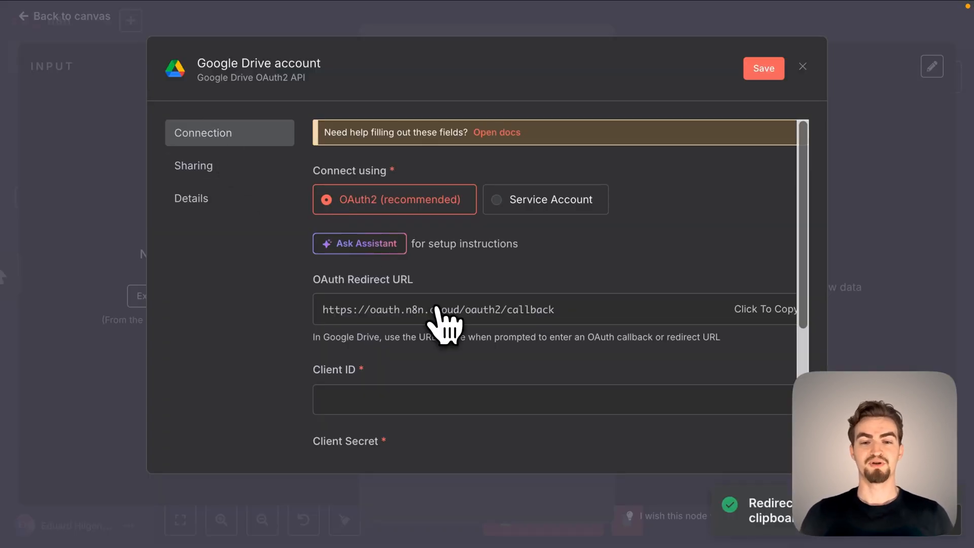
left_click(304, 34)
scroll(387, 330, "down", 2)
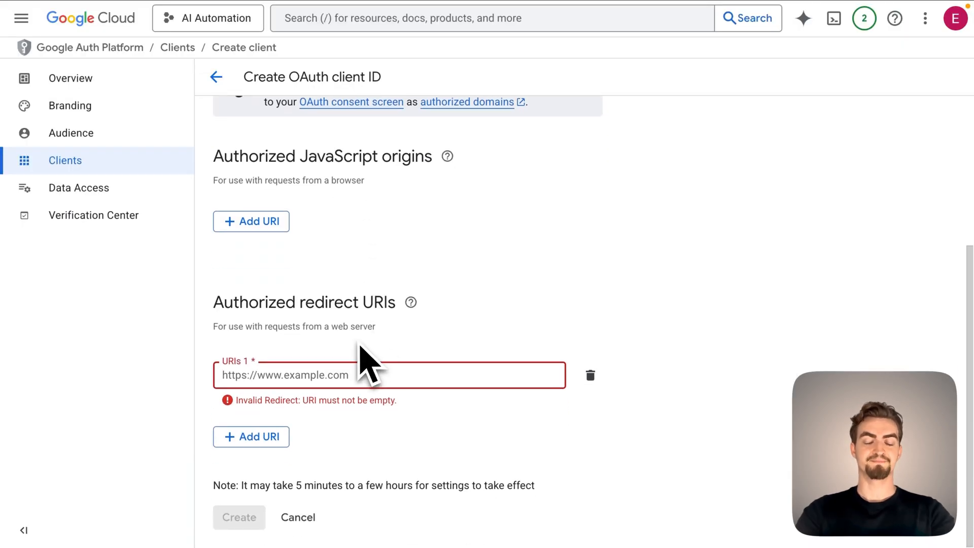
type("https://oauth.n8n.cloud/oauth2/callback")
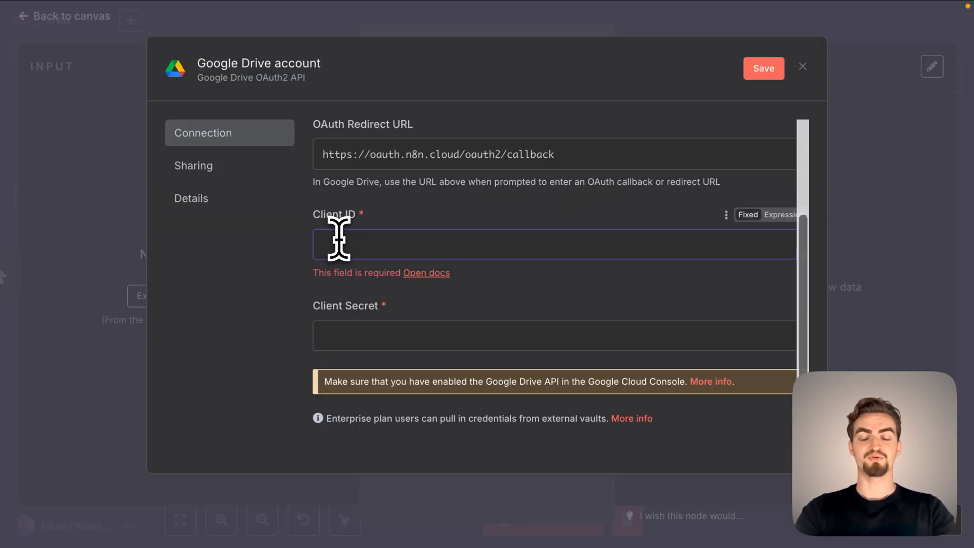
Copy the new client's ID and client secret into the matching fields of n8n's Google Drive credential and save it.
key("ctrl+v")
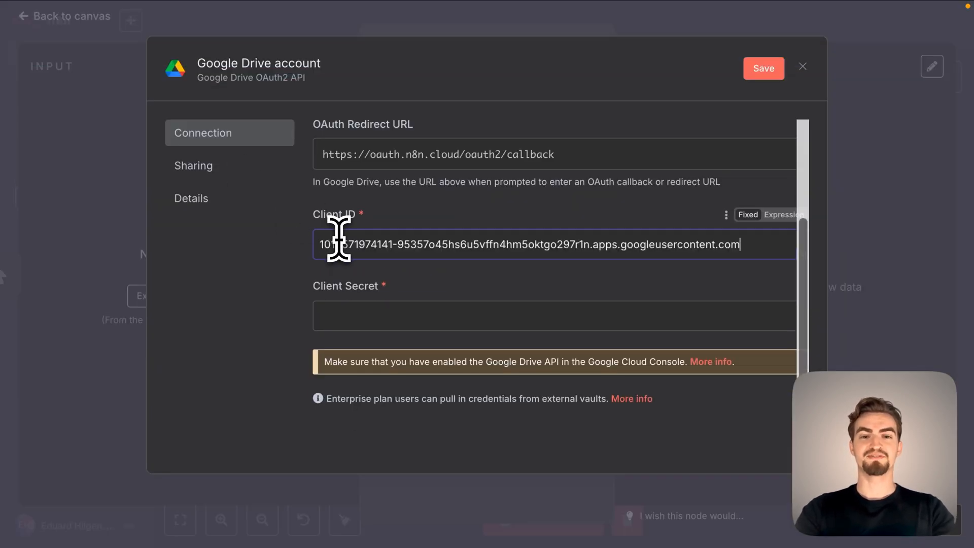
left_click(289, 38)
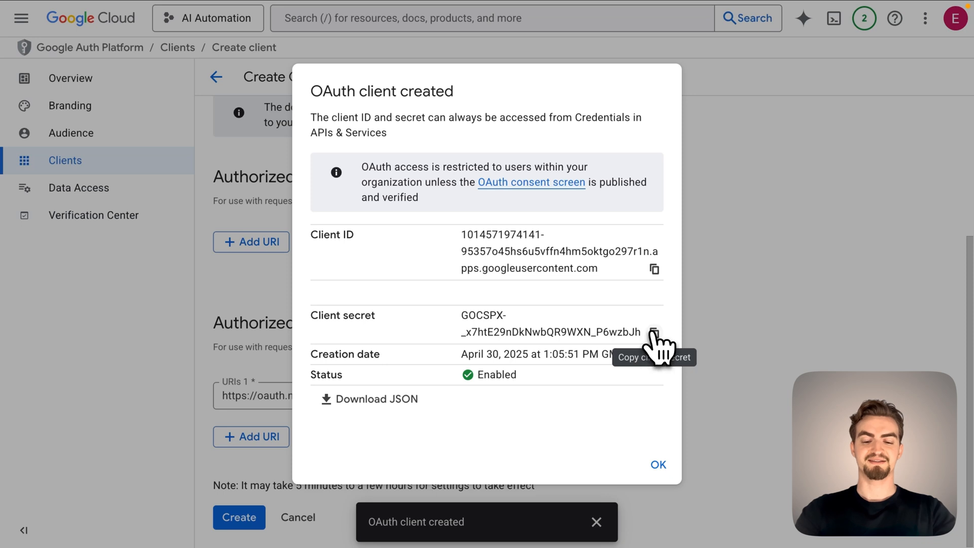
left_click(152, 10)
left_click(442, 311)
key("ctrl+v")
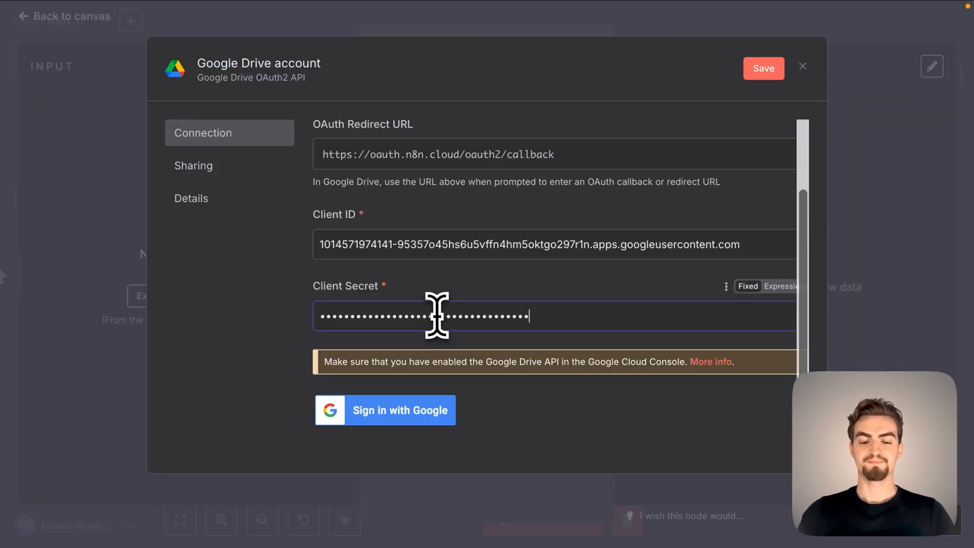
scroll(433, 312, "down", 1)
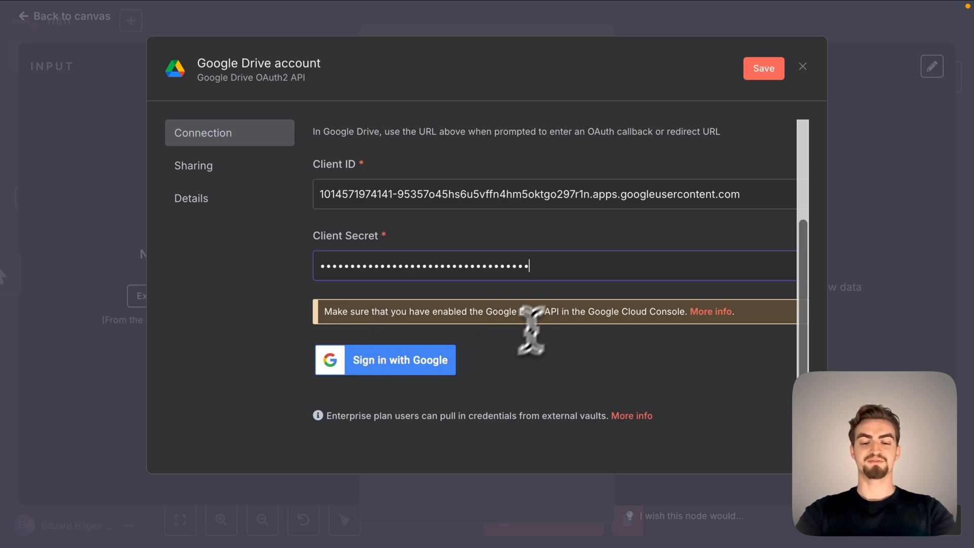
left_click(763, 70)
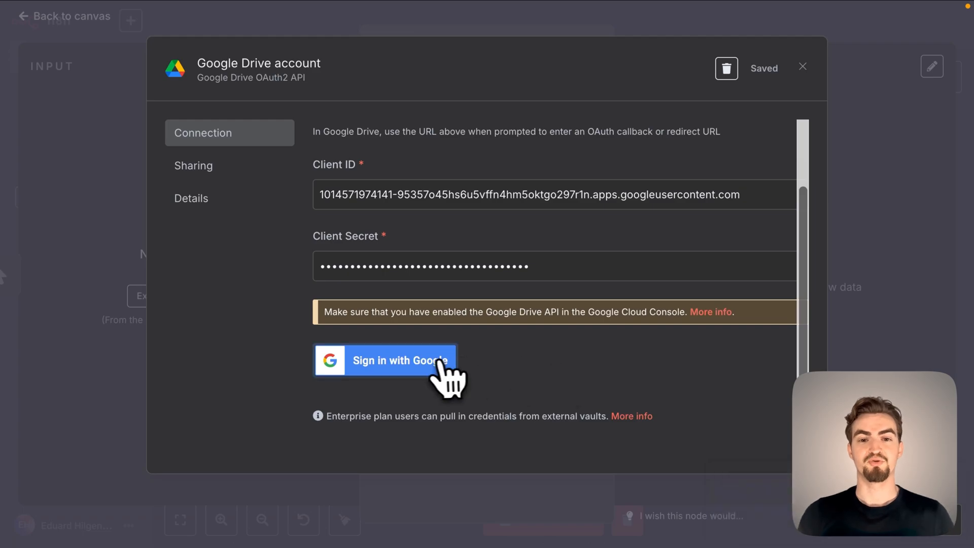
Sign in with Google for the Drive credential, allow AI Automation App access to the account, and close the credential.
left_click(432, 361)
left_click(612, 218)
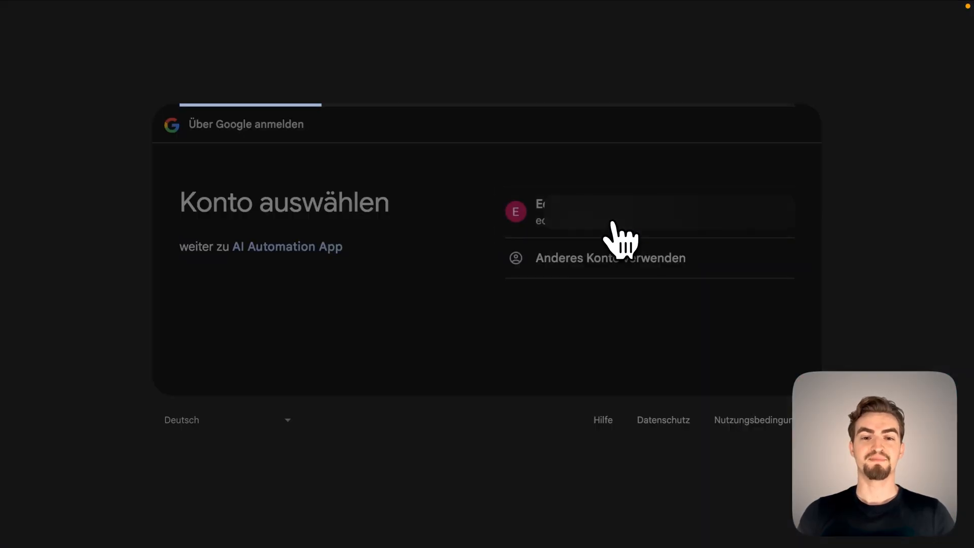
scroll(614, 236, "down", 3)
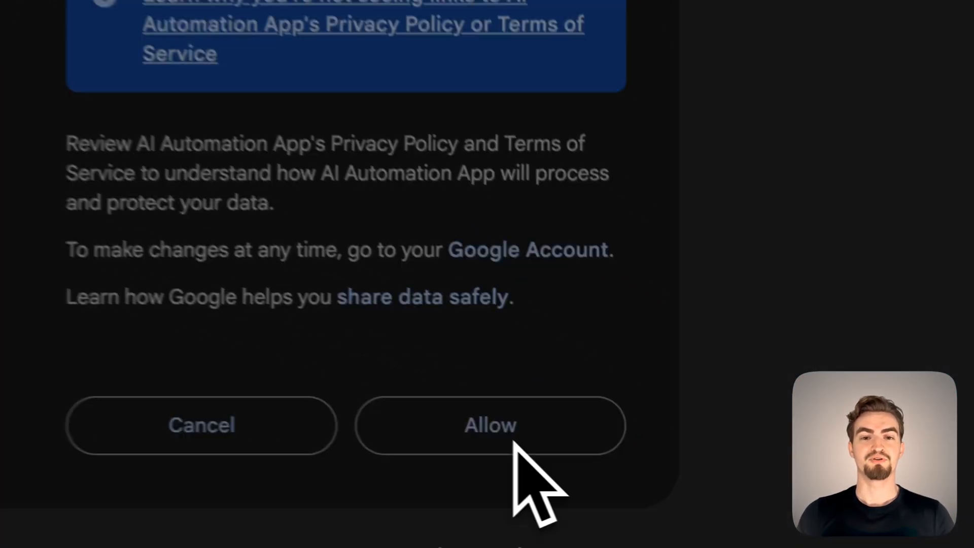
left_click(514, 443)
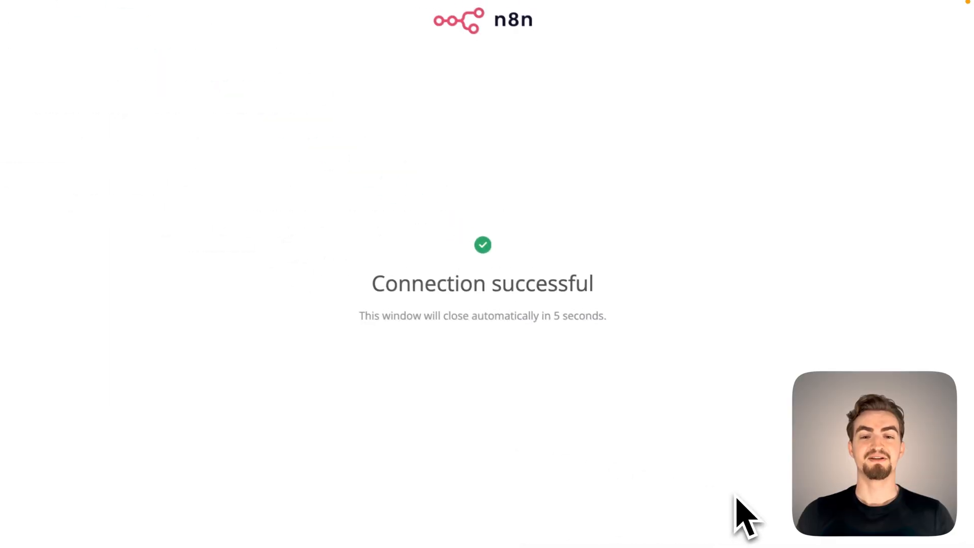
left_click(171, 34)
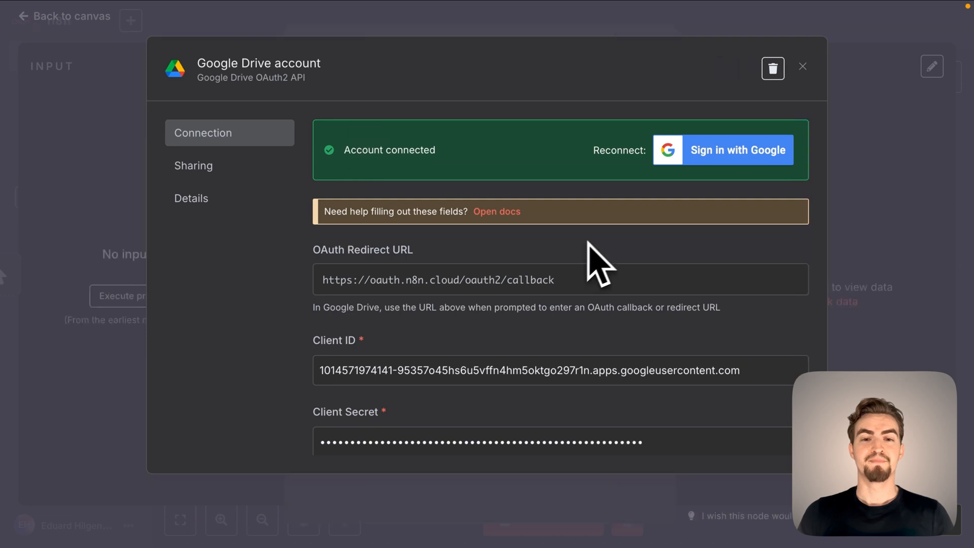
left_click(802, 66)
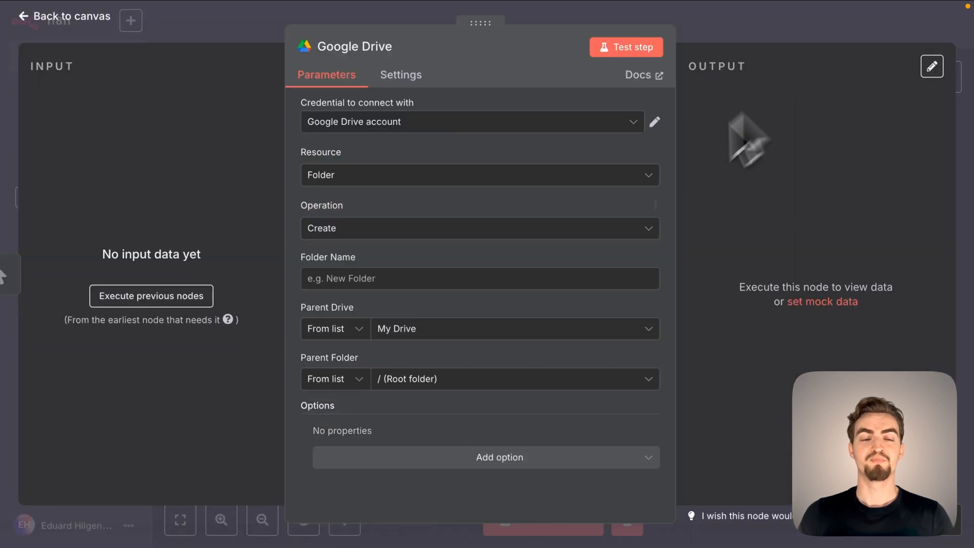
Check the Google Drive node's Parent Drive list, and enable the Google Drive API for the AI Automation project in Google Cloud.
left_click(493, 338)
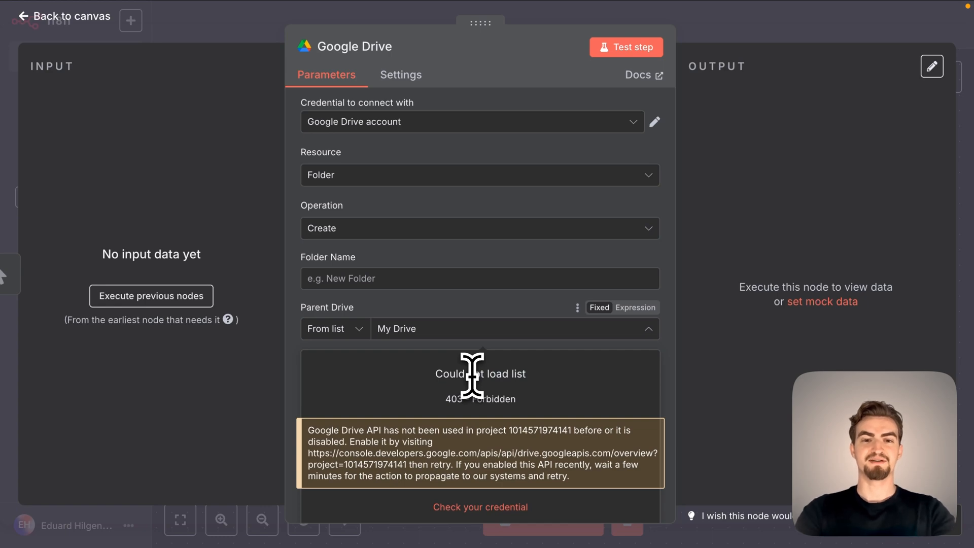
left_click(320, 35)
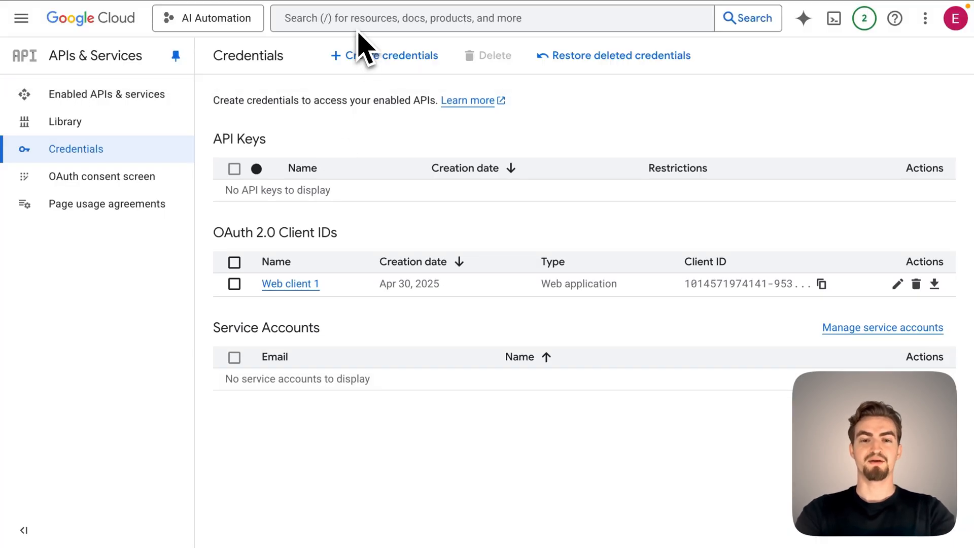
left_click(356, 20)
type("google drive")
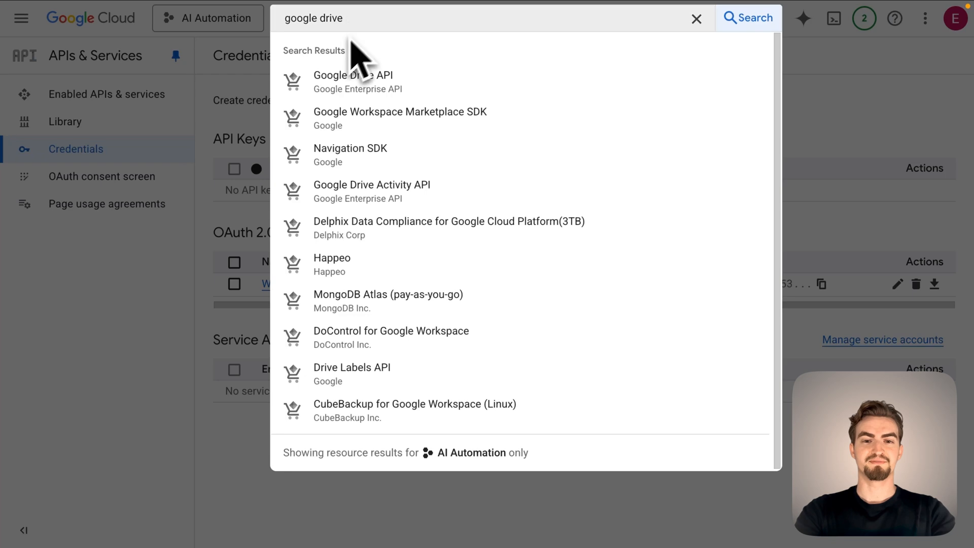
left_click(349, 80)
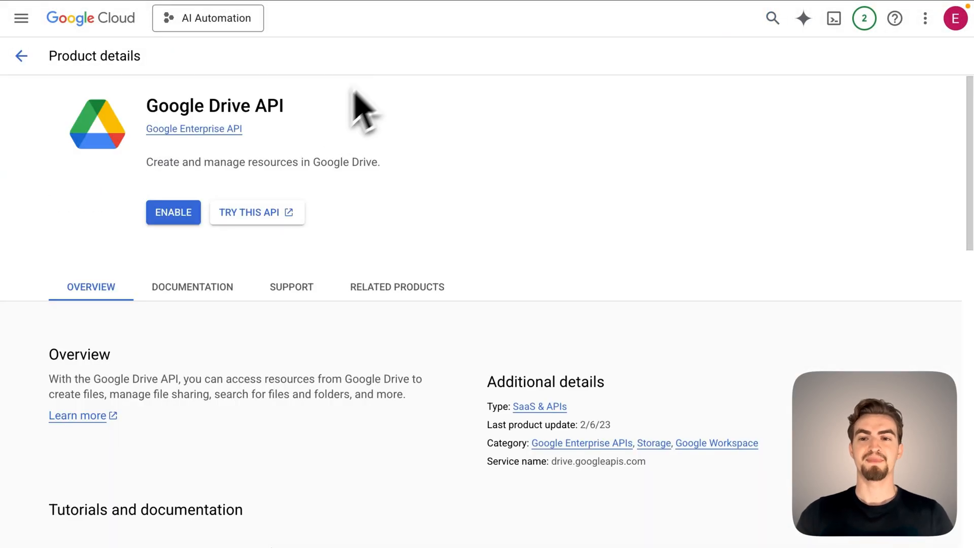
left_click(187, 213)
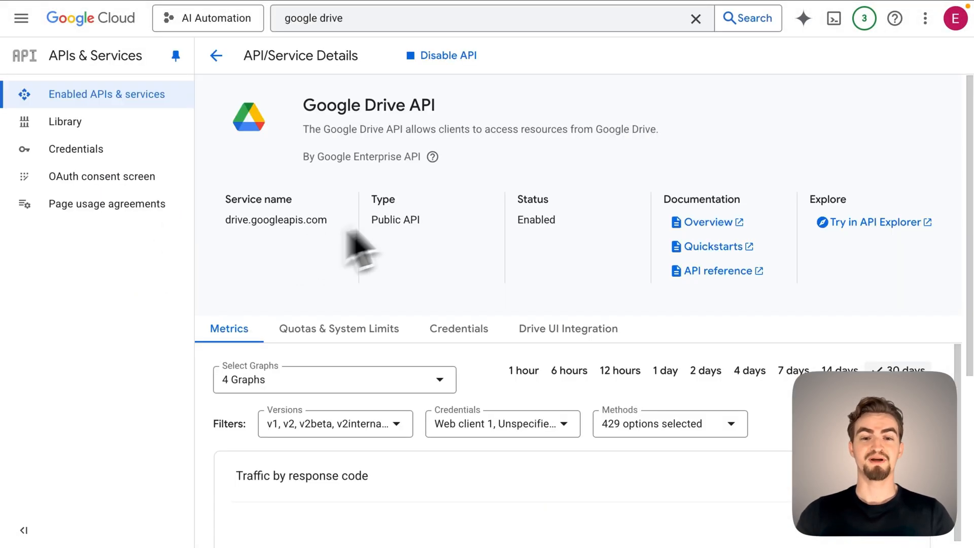
Return to n8n, set the Google Drive node's folder name to "automation" and test the folder creation step.
left_click(169, 37)
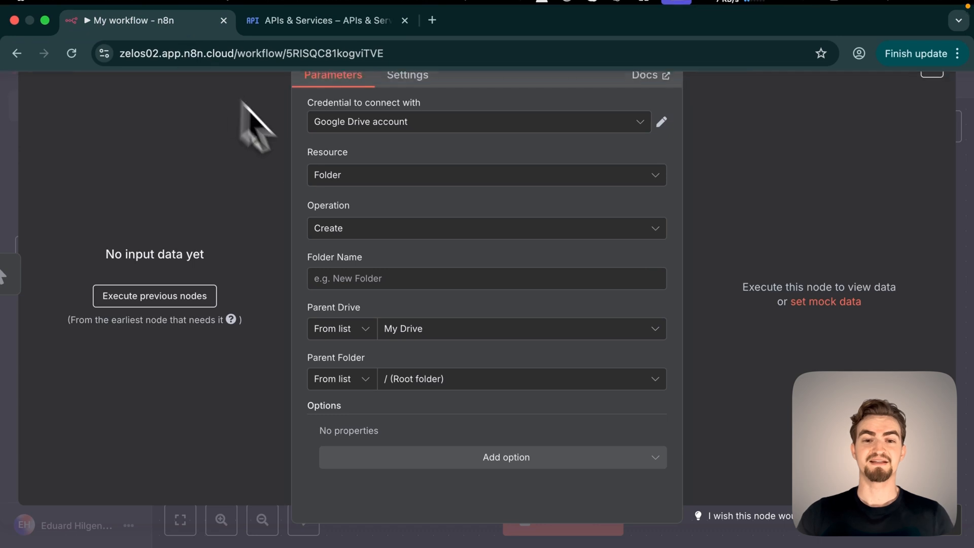
left_click(368, 278)
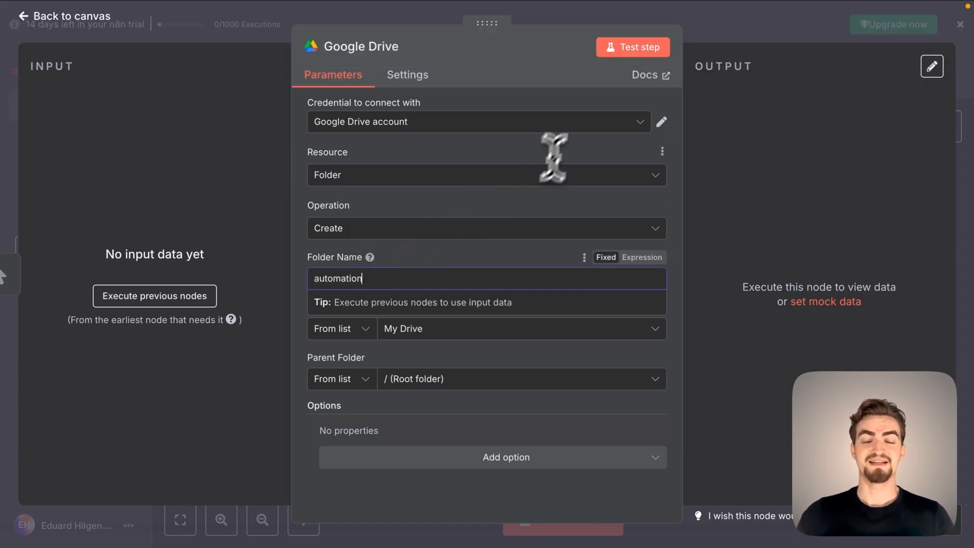
left_click(628, 48)
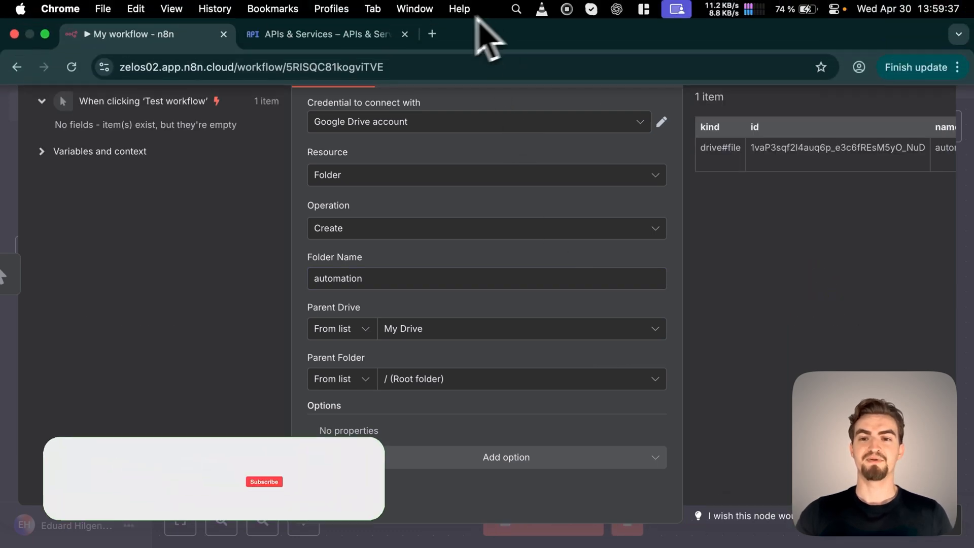
Open drive.google.com in a new browser tab and look for the "automation" folder in My Drive.
left_click(430, 35)
type("drive.google.")
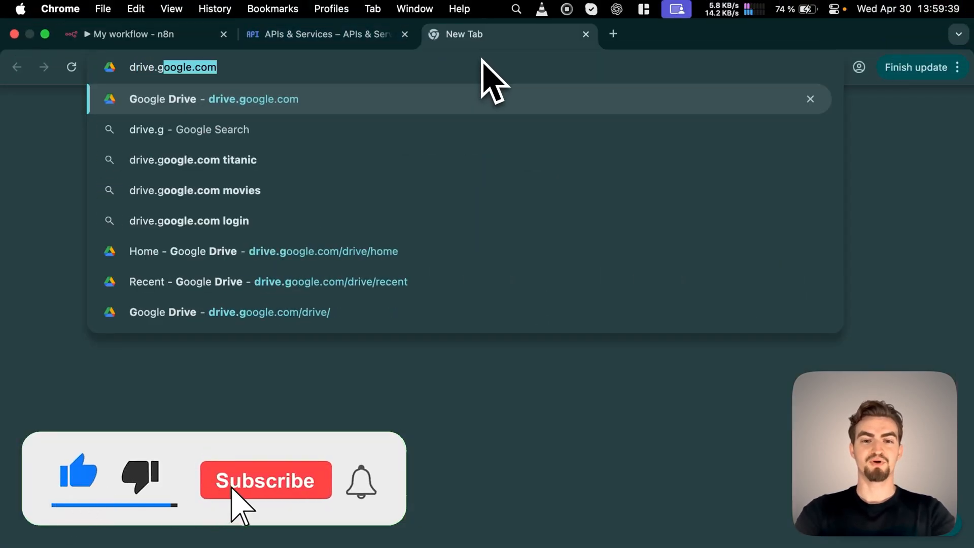
key("Return")
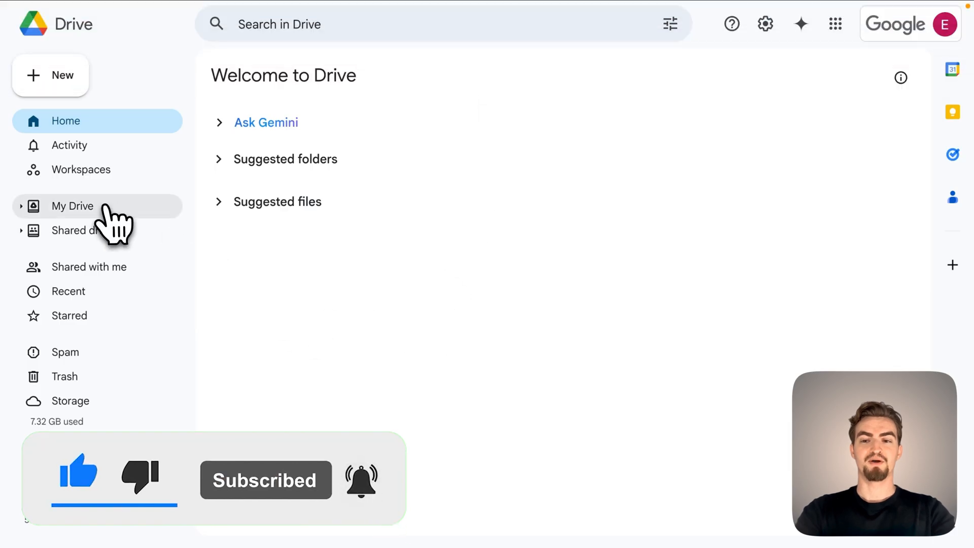
left_click(104, 207)
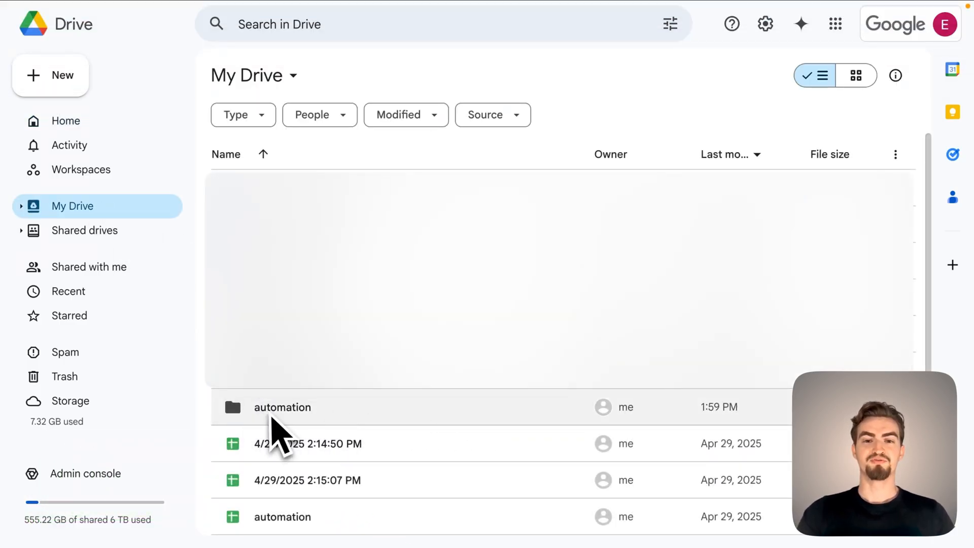
Back in n8n, replace the Google Drive node with a Google Docs node using the "Create a document" action.
left_click(131, 37)
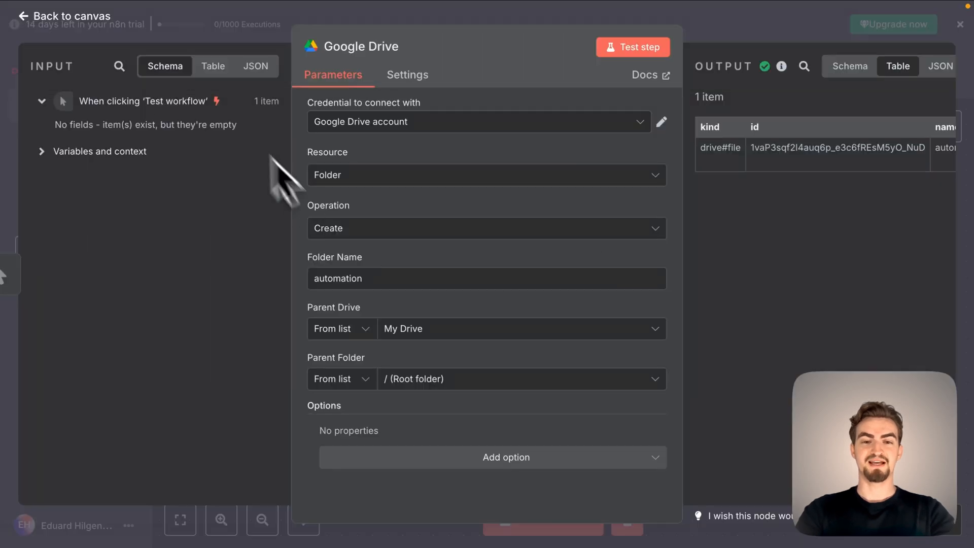
left_click(80, 29)
mouse_move(587, 282)
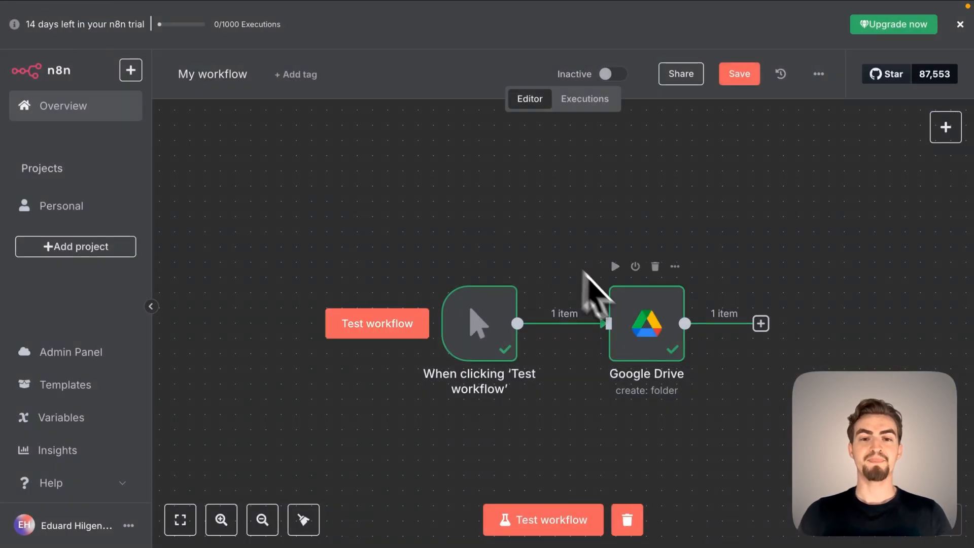
left_click(653, 266)
left_click(594, 323)
type("google docs")
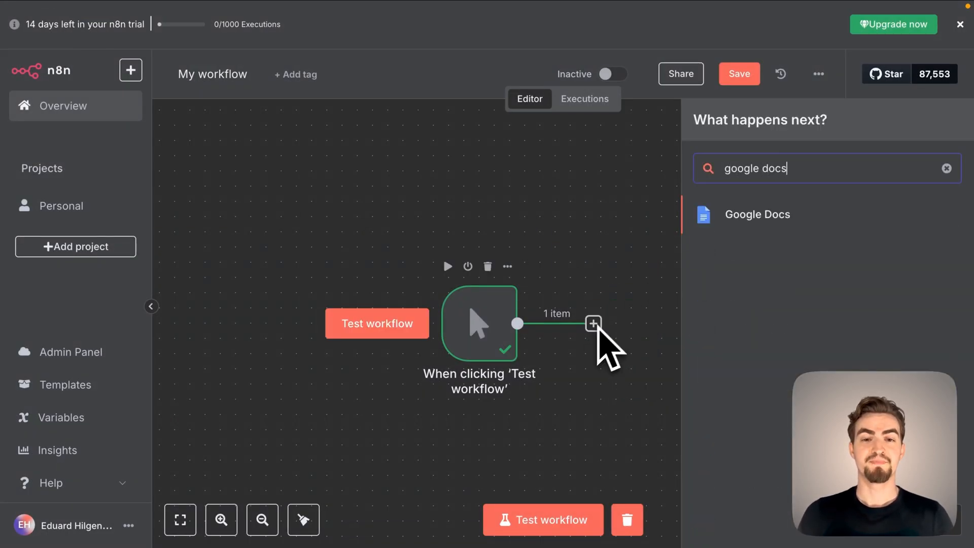
left_click(761, 213)
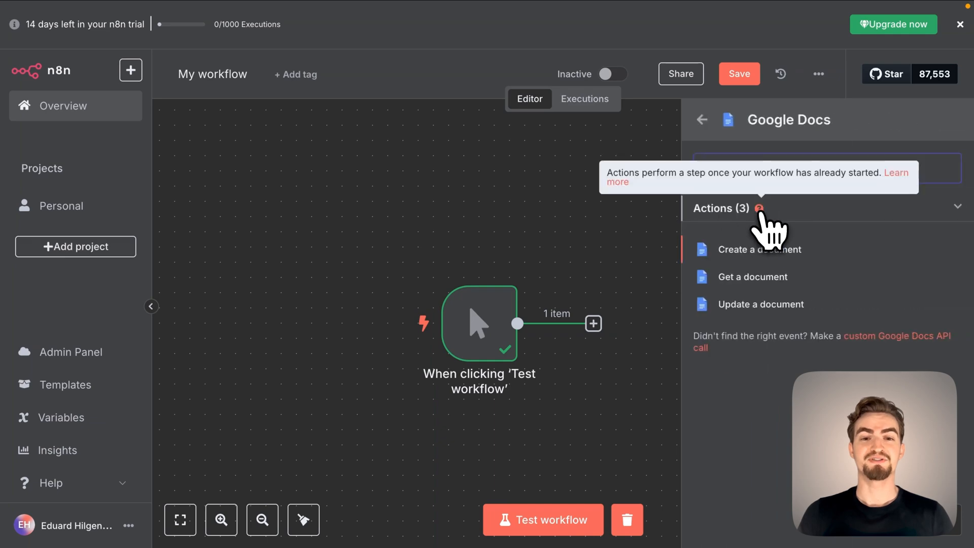
left_click(761, 250)
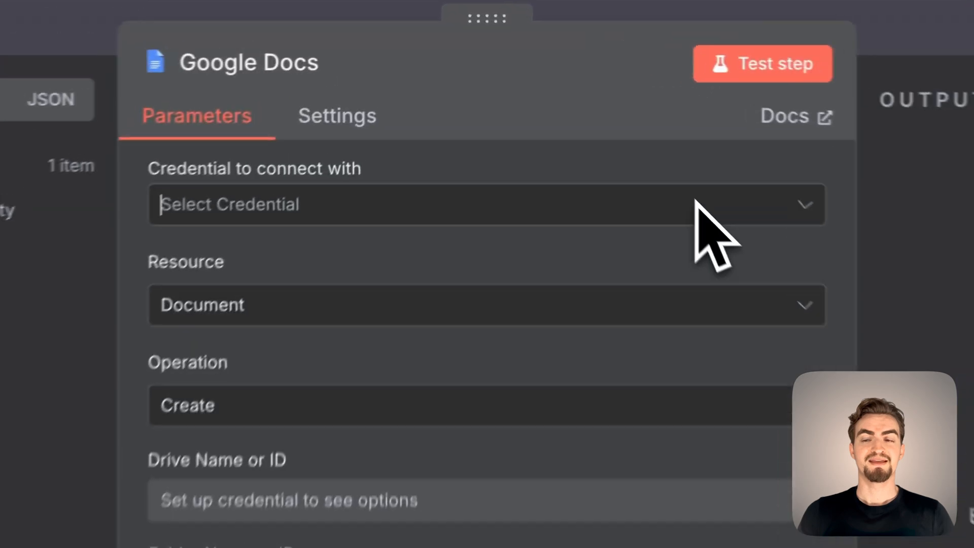
Create a new OAuth2 credential for the Google Docs node and bring up its client ID and client secret fields.
left_click(595, 122)
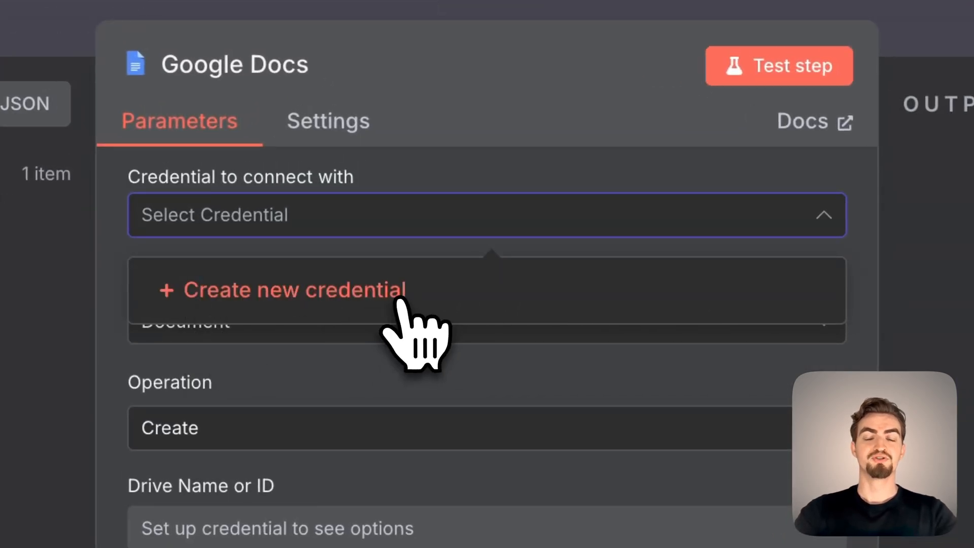
left_click(399, 301)
scroll(445, 175, "down", 1)
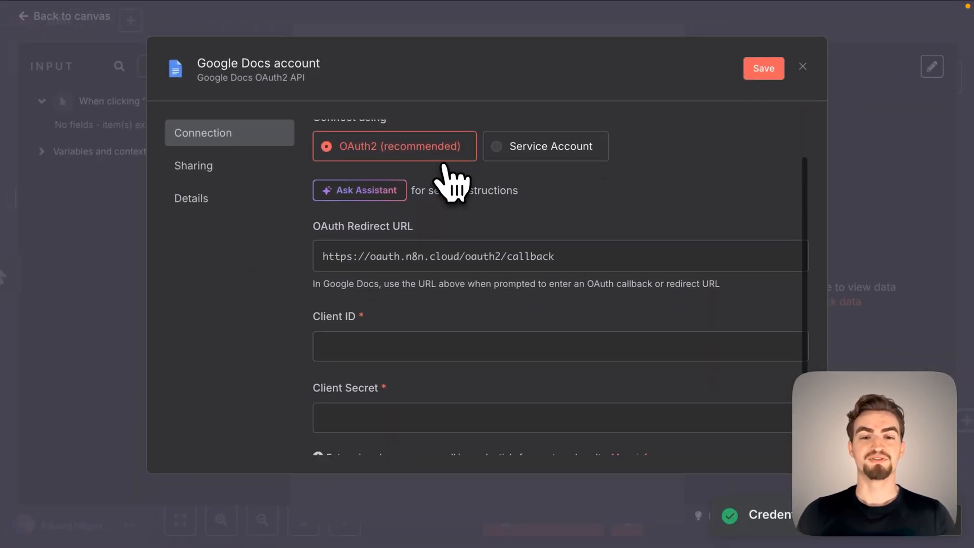
scroll(445, 175, "down", 1)
left_click(336, 329)
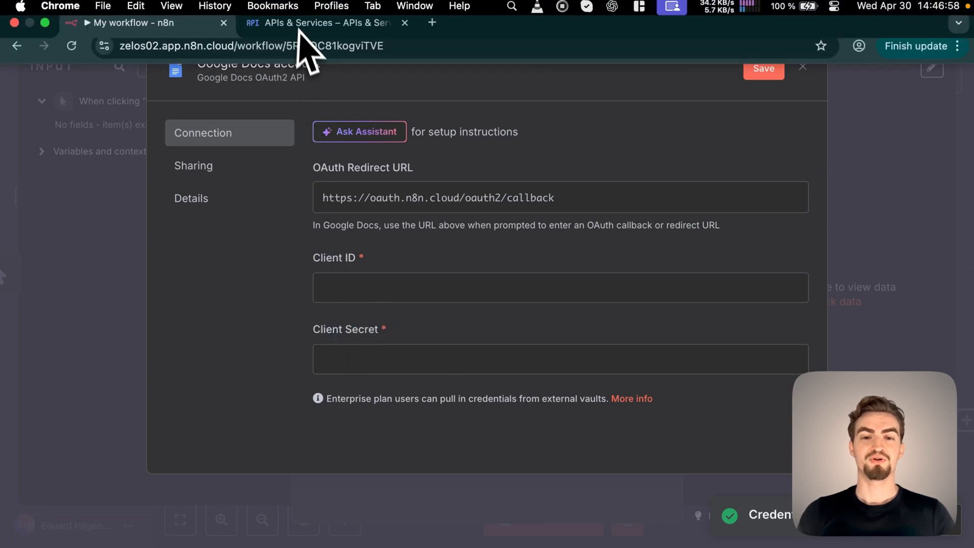
Copy the client ID of Web client 1 from the Google Cloud credentials into the Google Docs credential in n8n.
left_click(293, 32)
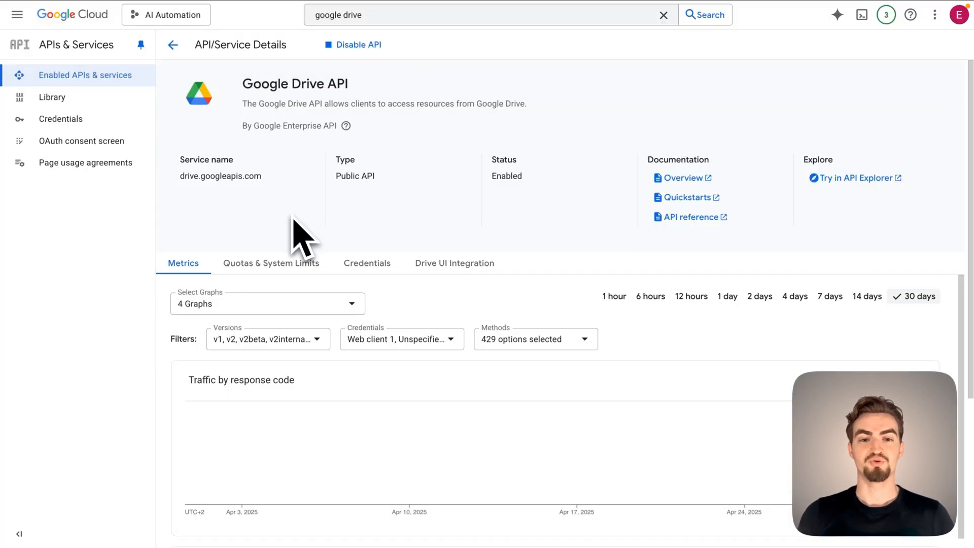
left_click(87, 123)
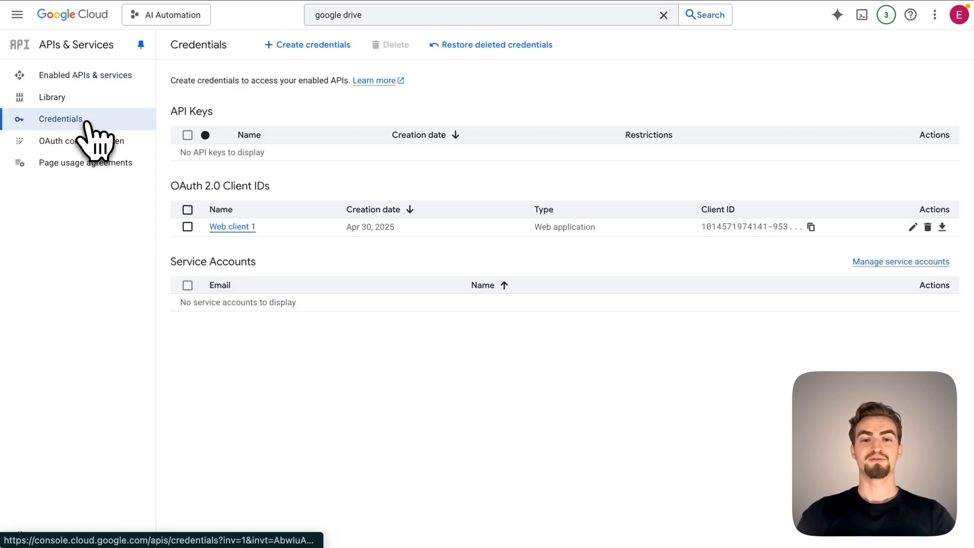
left_click(232, 227)
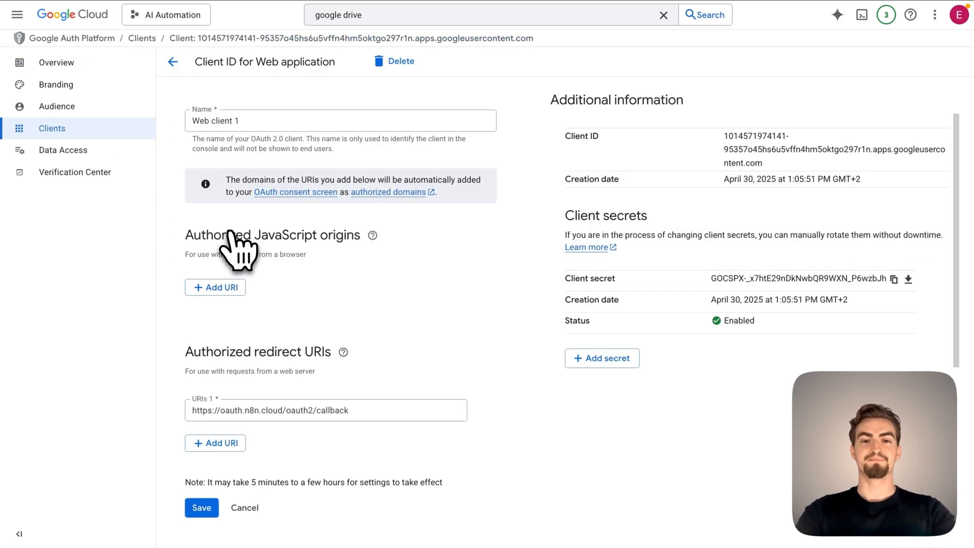
triple_click(762, 152)
key("super+c")
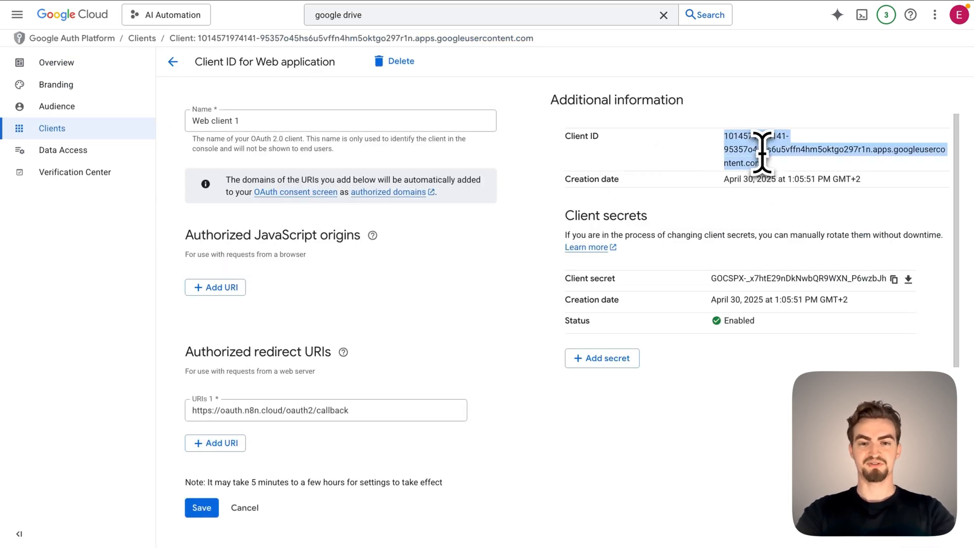
left_click(169, 37)
left_click(339, 287)
key("super+v")
key("Tab")
Copy the client secret of Web client 1 from Google Cloud into the Google Docs credential in n8n and save it.
left_click(344, 36)
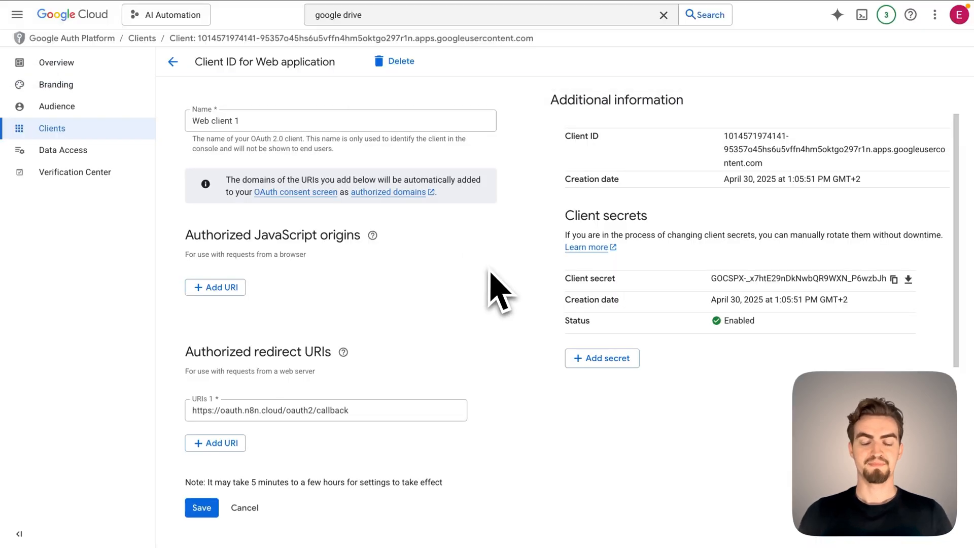
left_click(894, 279)
left_click(148, 33)
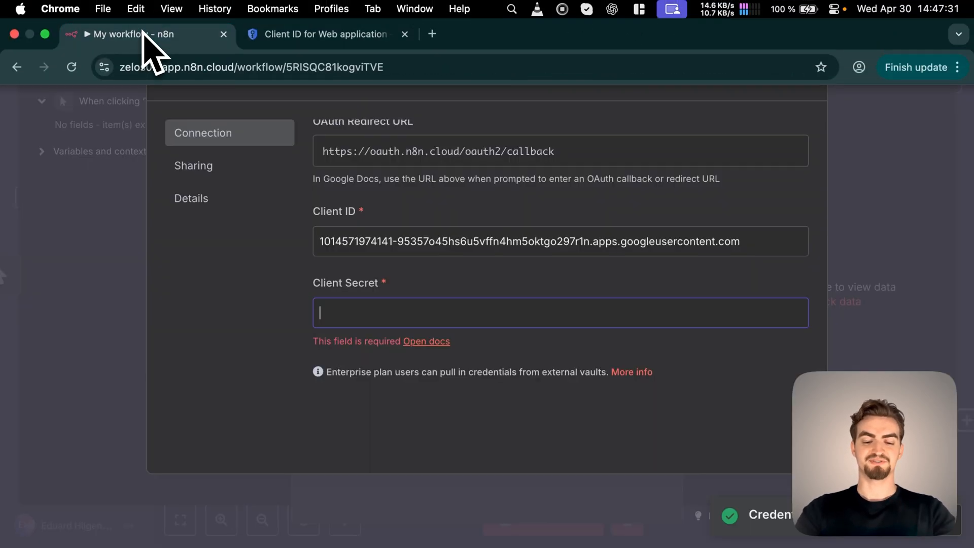
key("super+v")
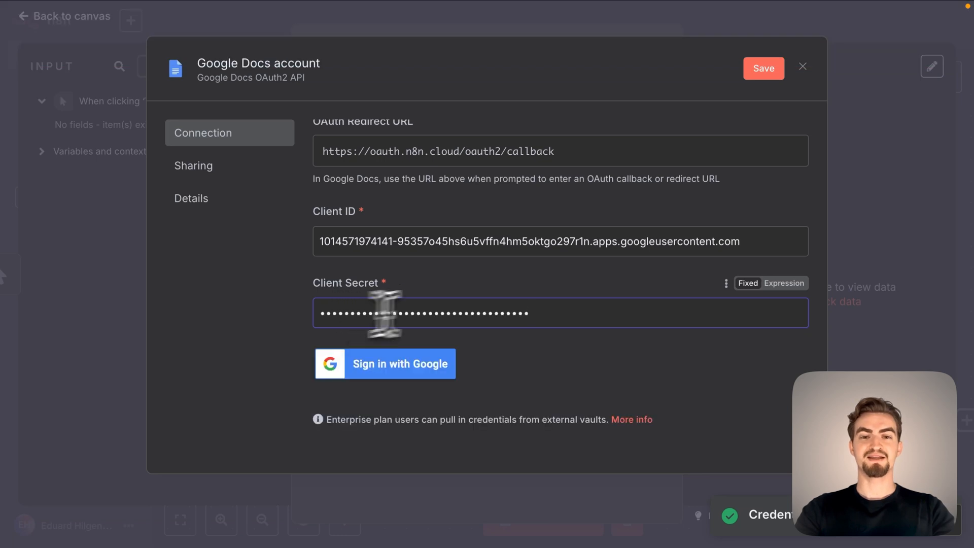
left_click(763, 69)
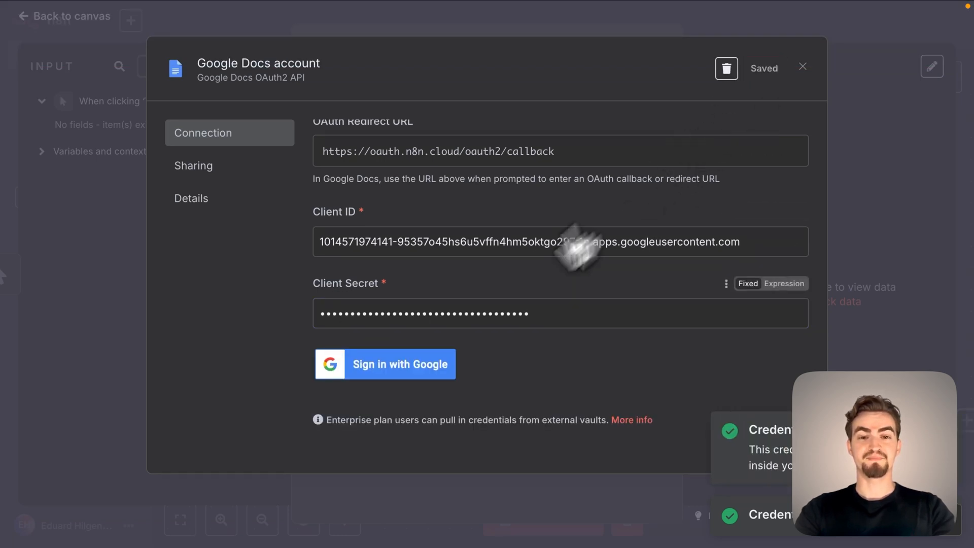
Sign in with Google from the Google Docs credential and allow AI Automation App the requested Drive and Docs access.
left_click(406, 367)
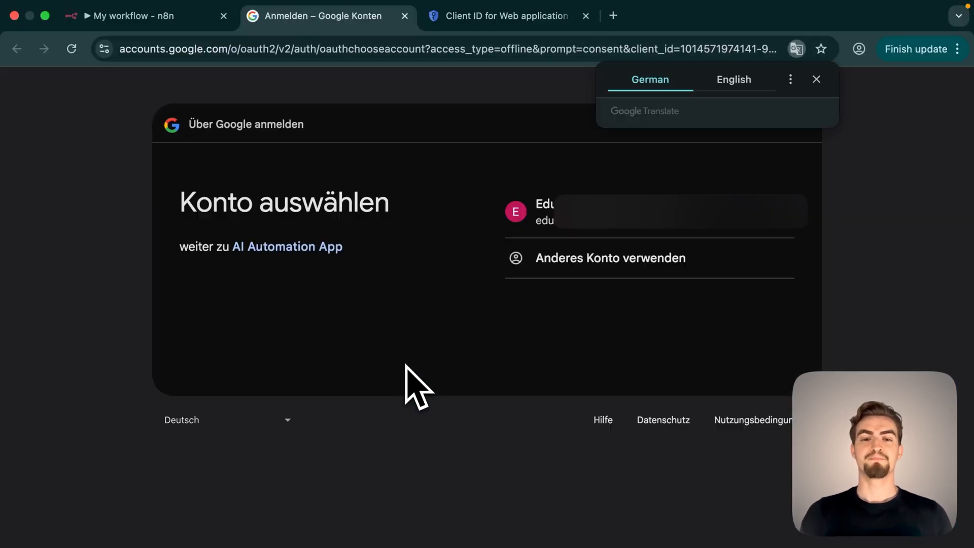
left_click(695, 217)
scroll(700, 218, "down", 5)
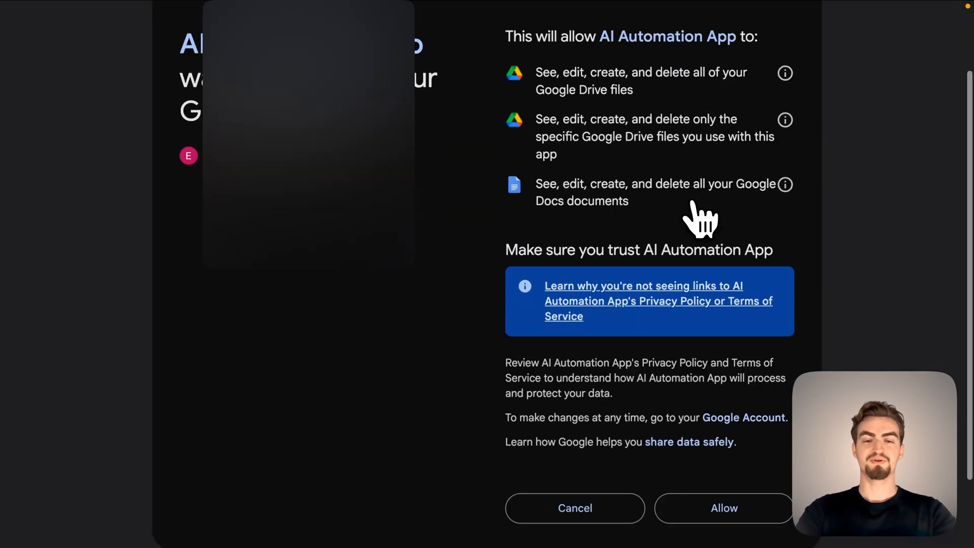
left_click(739, 432)
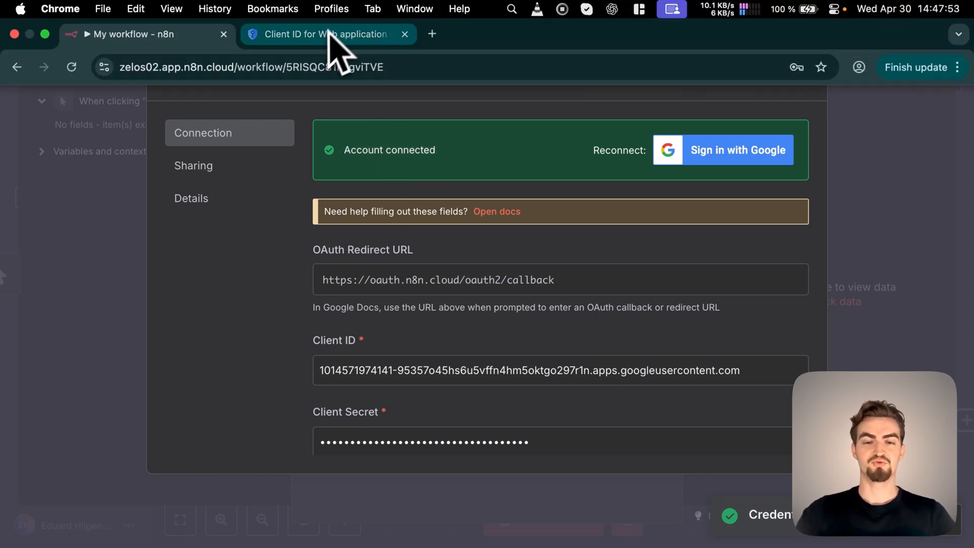
Switch to Google Cloud, search for "docs" and enable the Google Docs API for the AI Automation project.
left_click(329, 36)
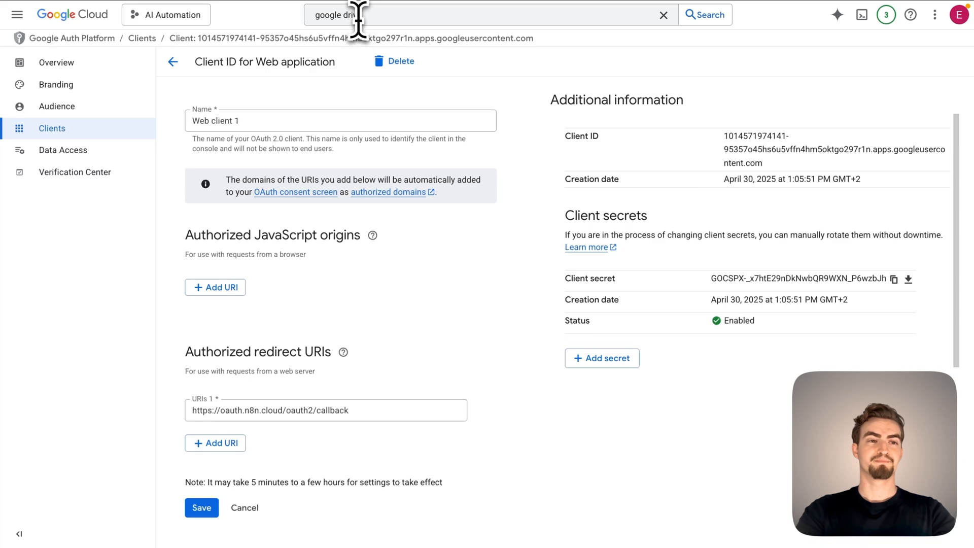
left_click(358, 16)
type("docs")
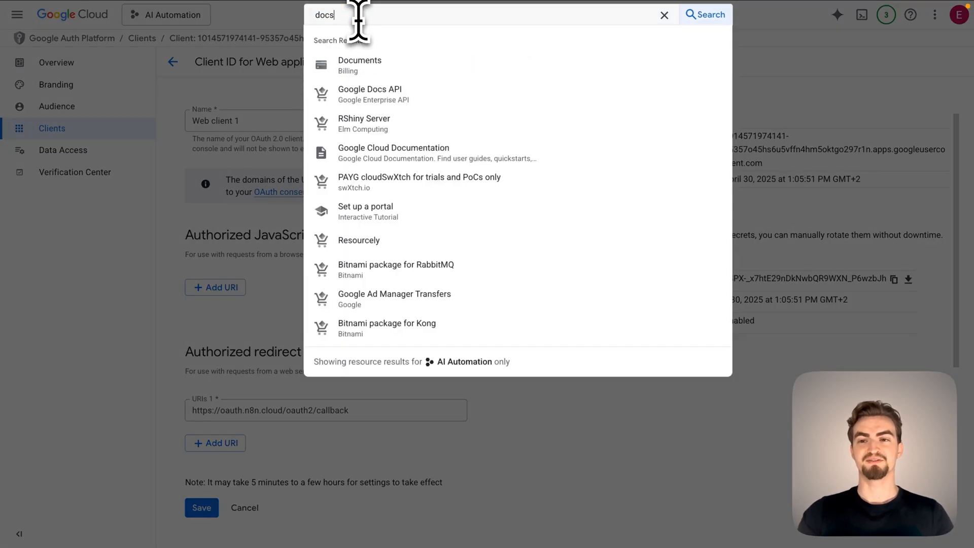
left_click(384, 108)
left_click(147, 171)
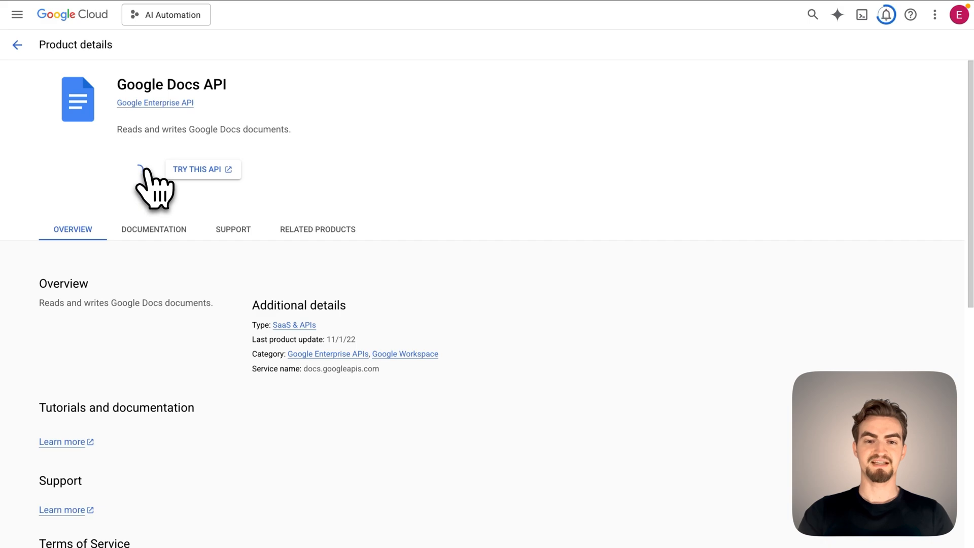
Return to n8n, close the credential, title the document "docs automation" and reopen the Google Docs node to reload its options.
left_click(162, 32)
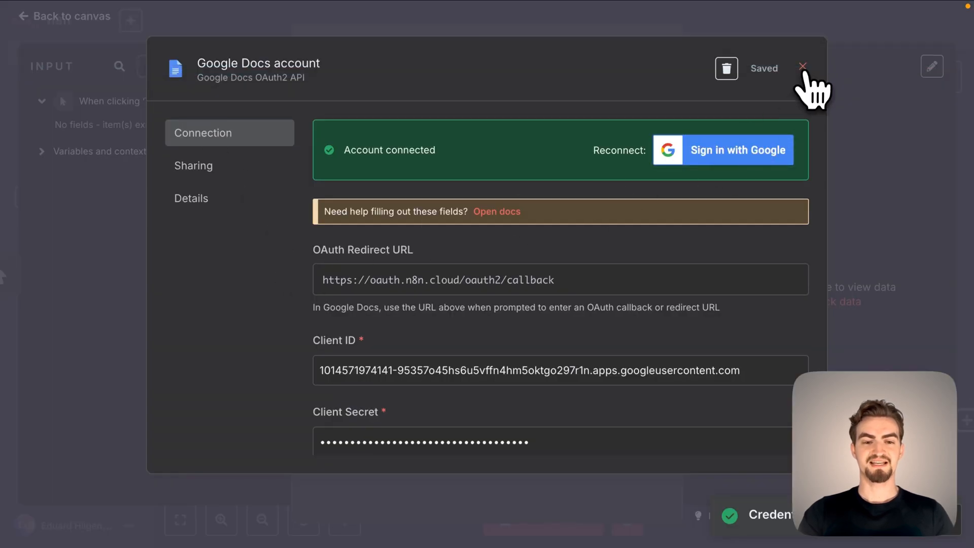
left_click(802, 67)
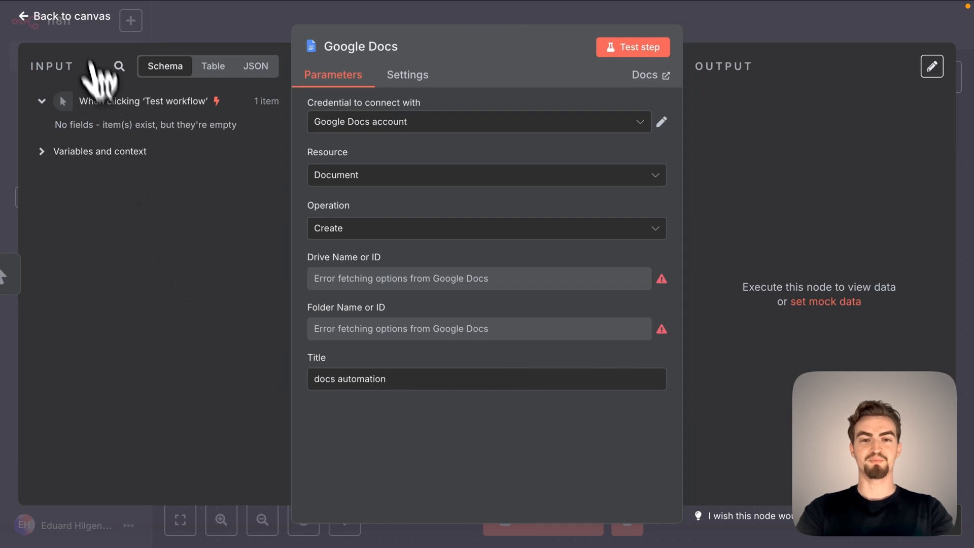
left_click(35, 18)
double_click(594, 336)
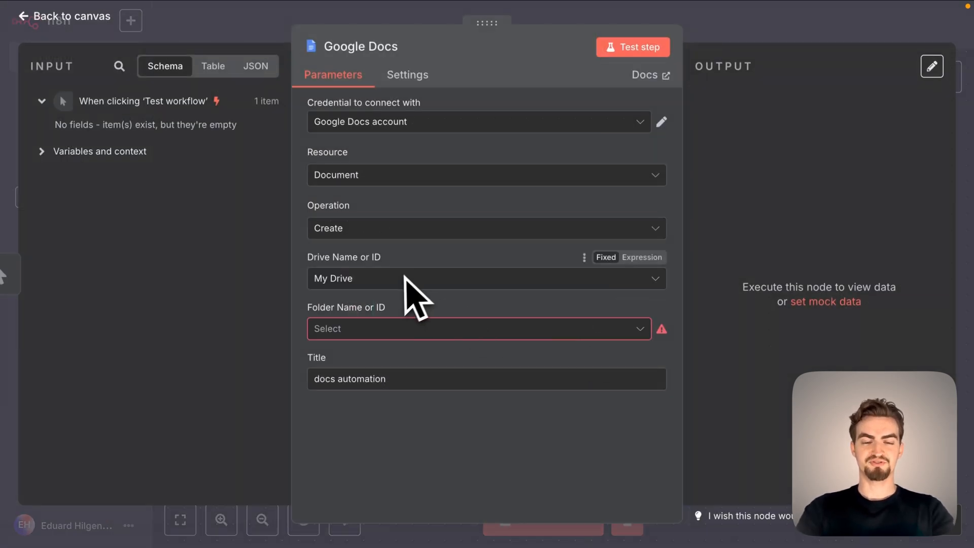
Set the Google Docs node's folder to "/" and test the document creation step.
left_click(393, 333)
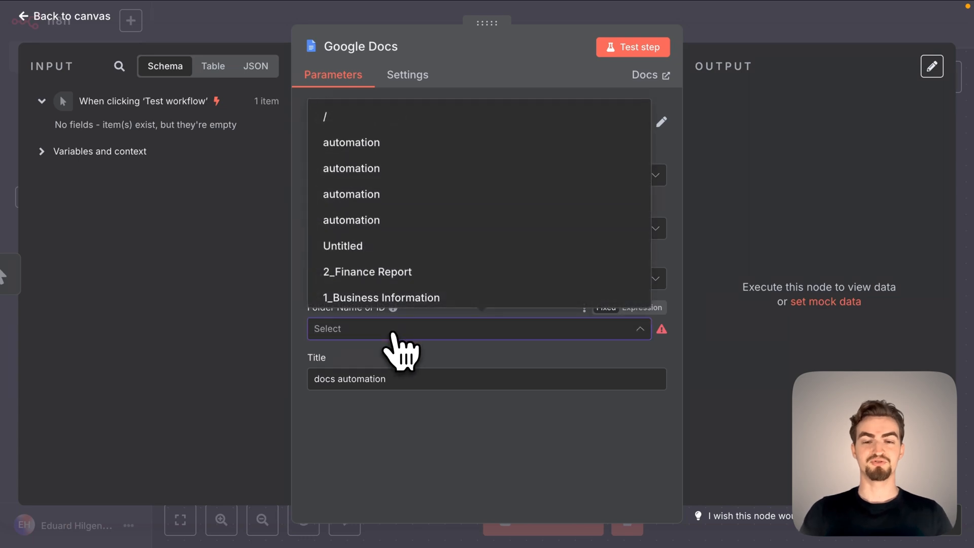
left_click(376, 118)
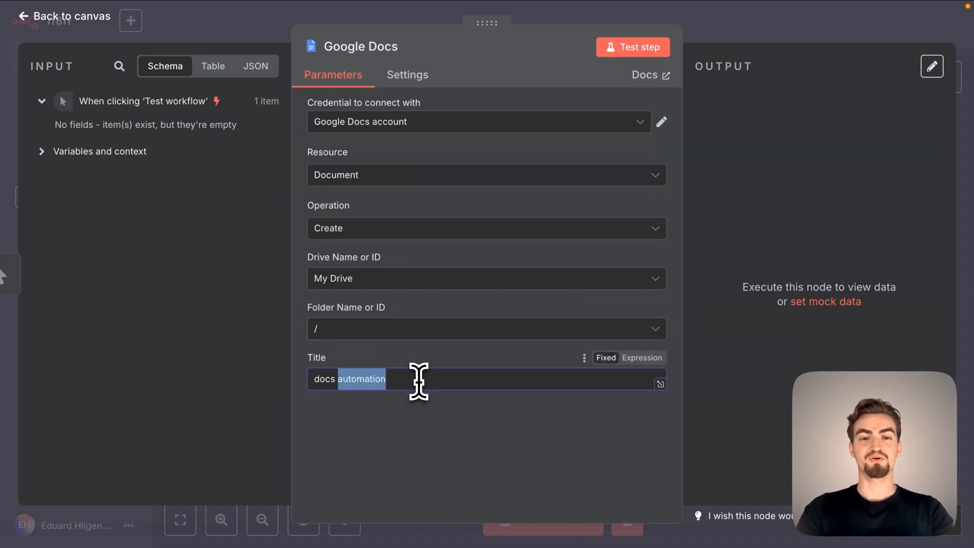
left_click(429, 420)
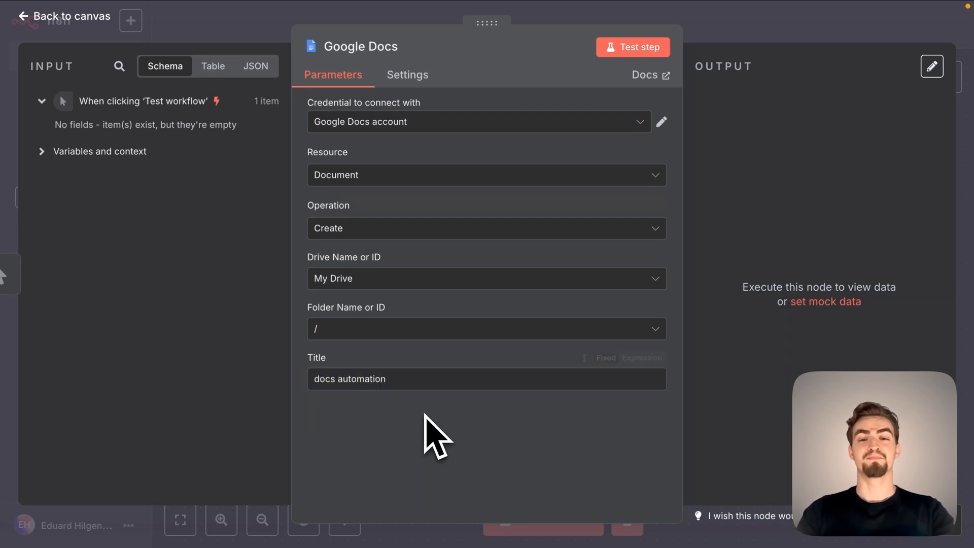
left_click(648, 51)
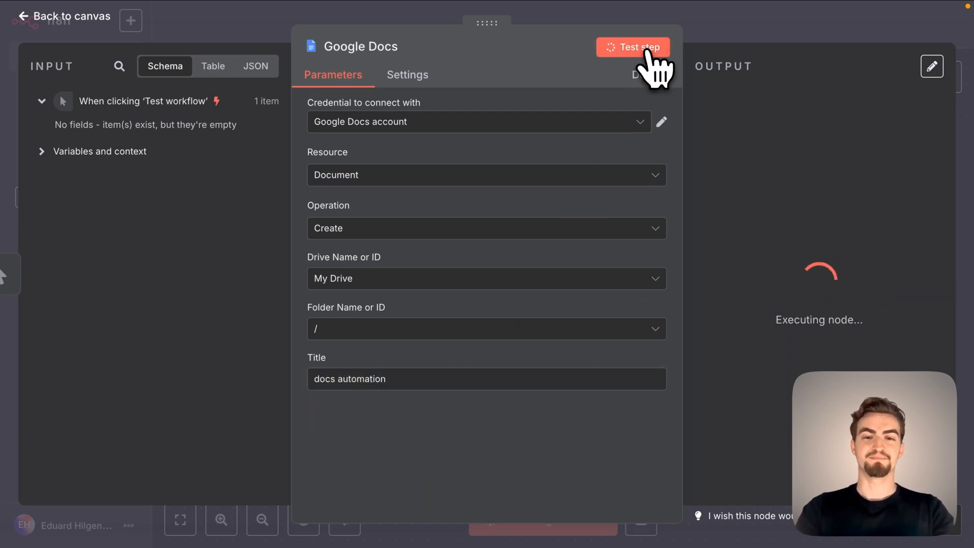
Open Google Drive in a new browser tab and check the recent files for the "docs automation" document.
left_click(435, 32)
type("dr")
key("Return")
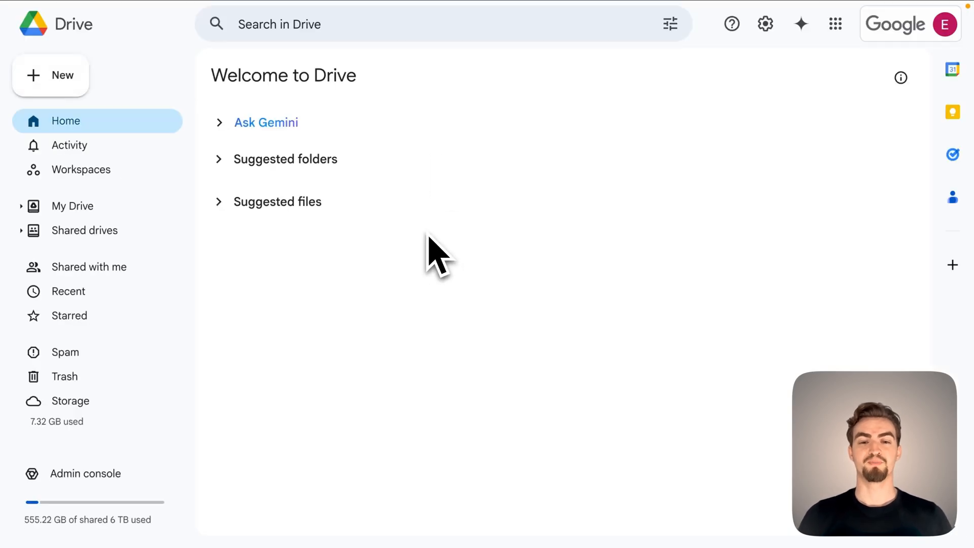
left_click(100, 298)
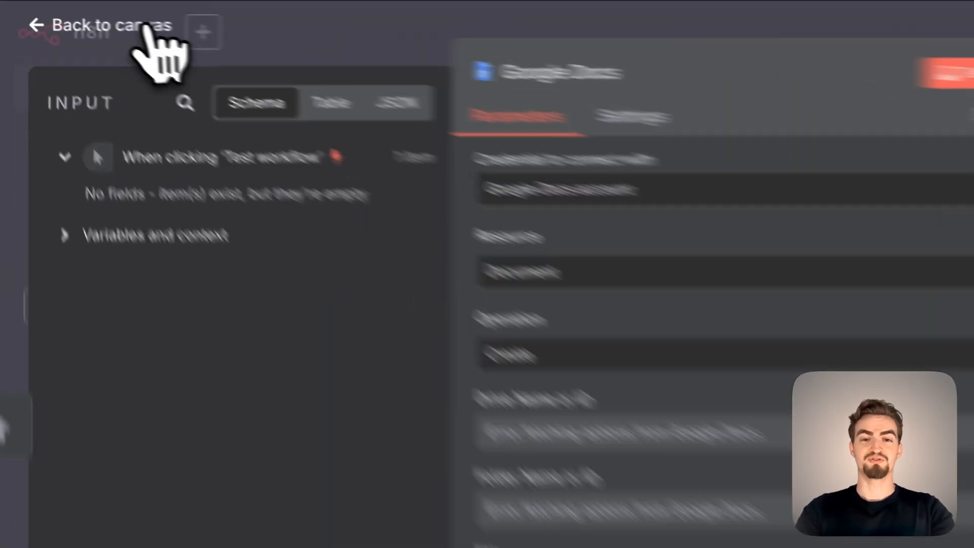
Back in n8n, replace the Google Docs node with a Google Calendar node using the "Create an event" action.
left_click(94, 17)
left_click(627, 206)
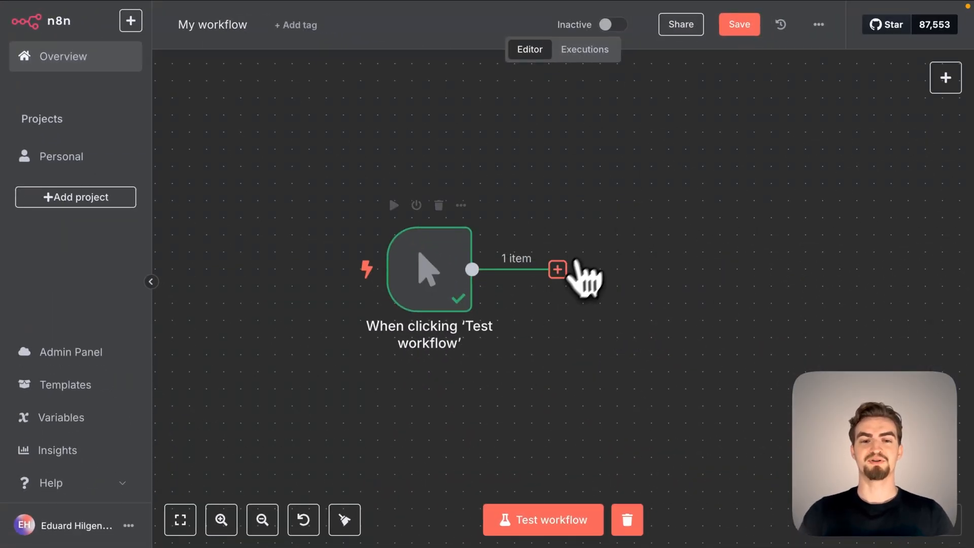
left_click(557, 270)
type("google calen")
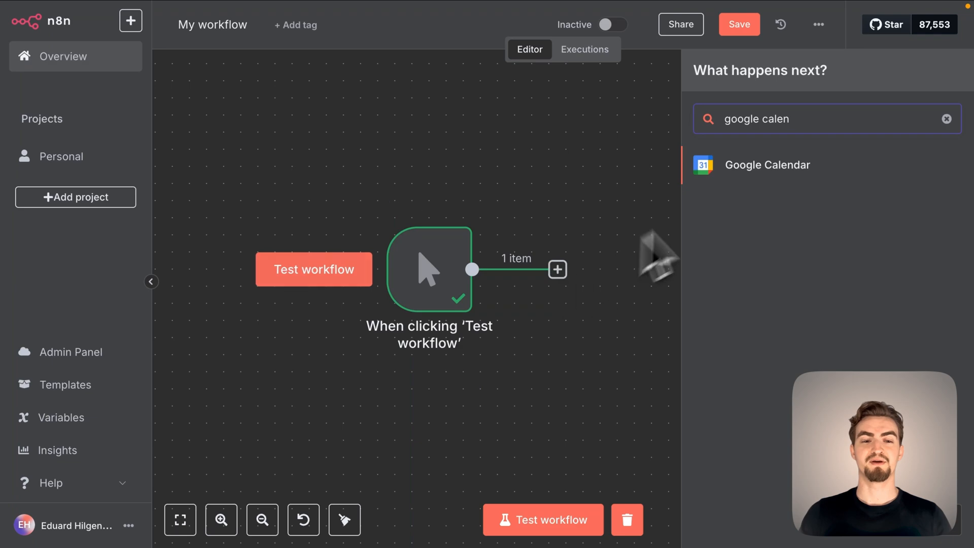
left_click(767, 168)
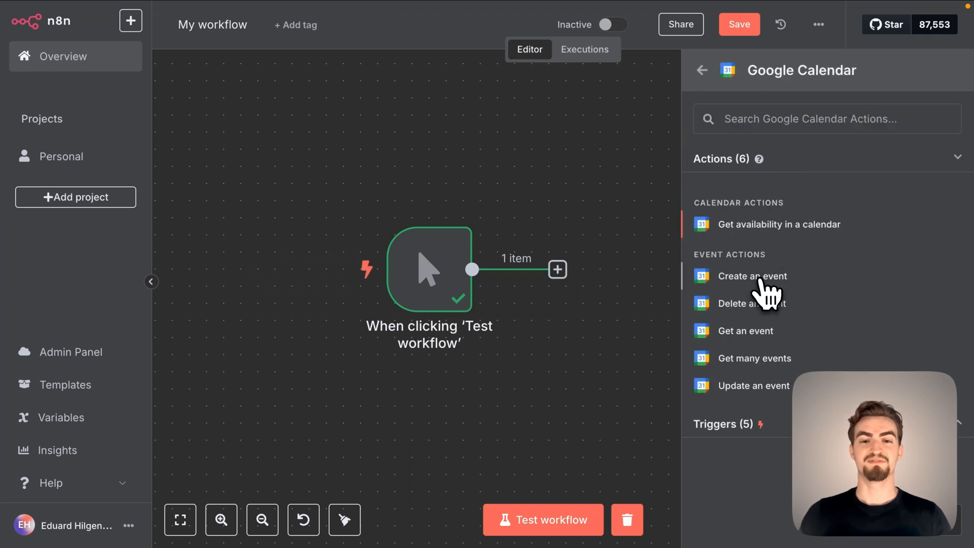
left_click(760, 282)
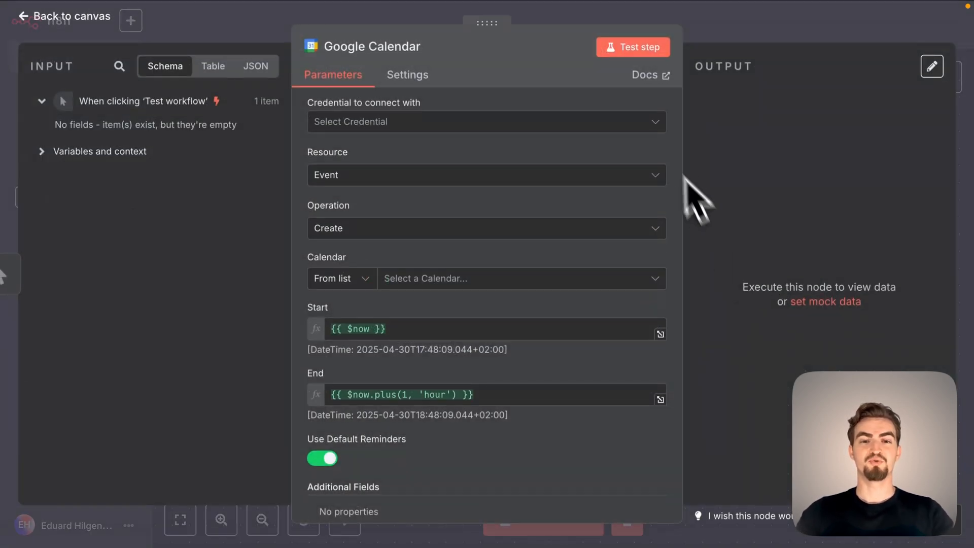
Create a new Google Calendar credential and sign in with the Google account.
left_click(660, 133)
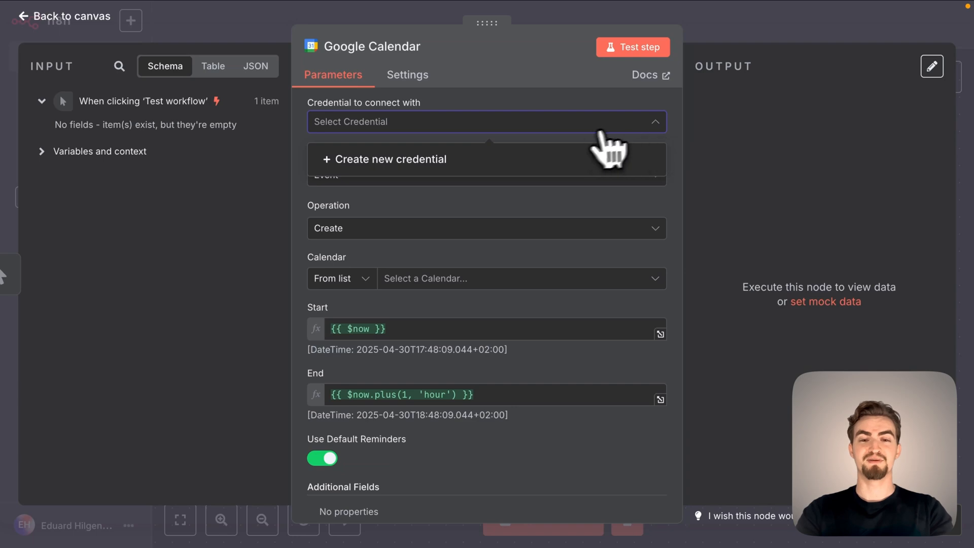
left_click(555, 178)
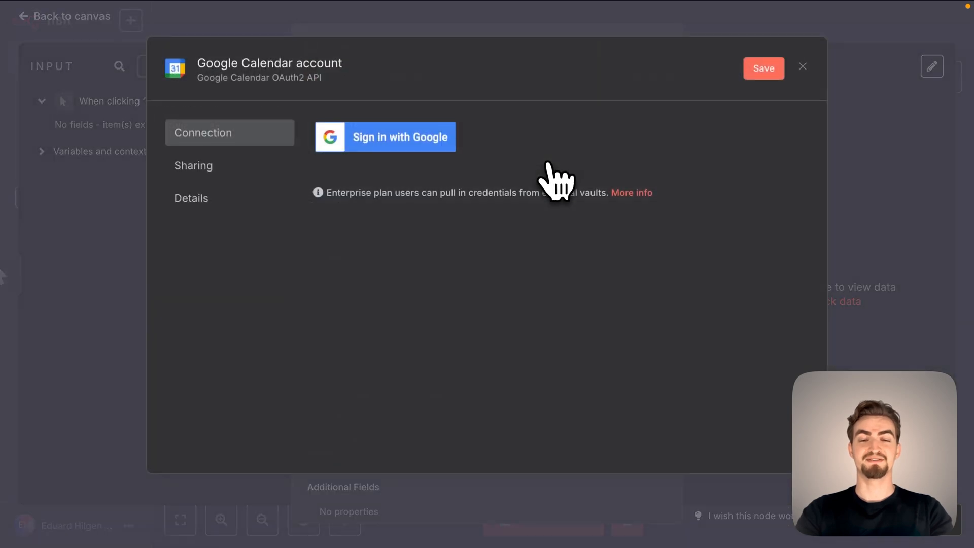
left_click(443, 147)
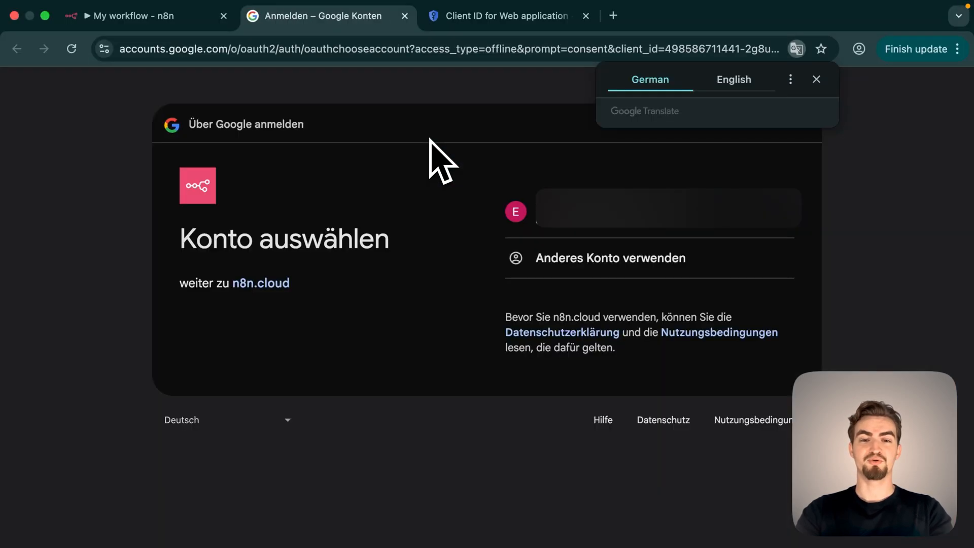
left_click(573, 228)
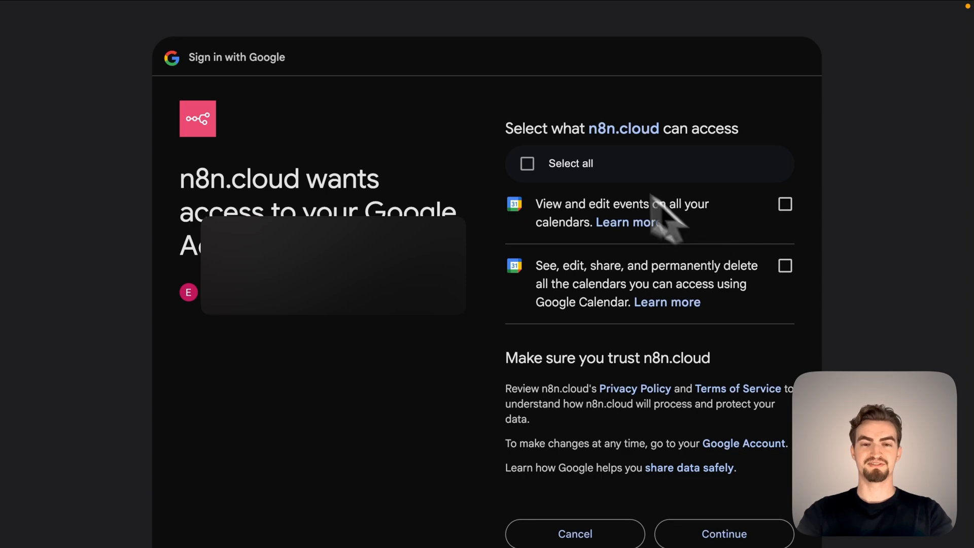
Grant n8n.cloud all requested calendar permissions, return to the n8n workflow and close the credential.
left_click(527, 164)
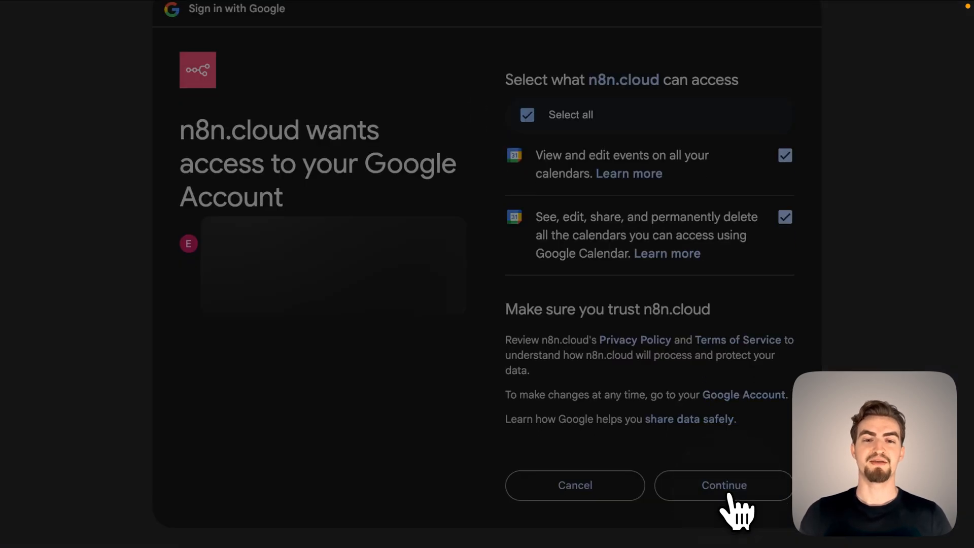
left_click(729, 494)
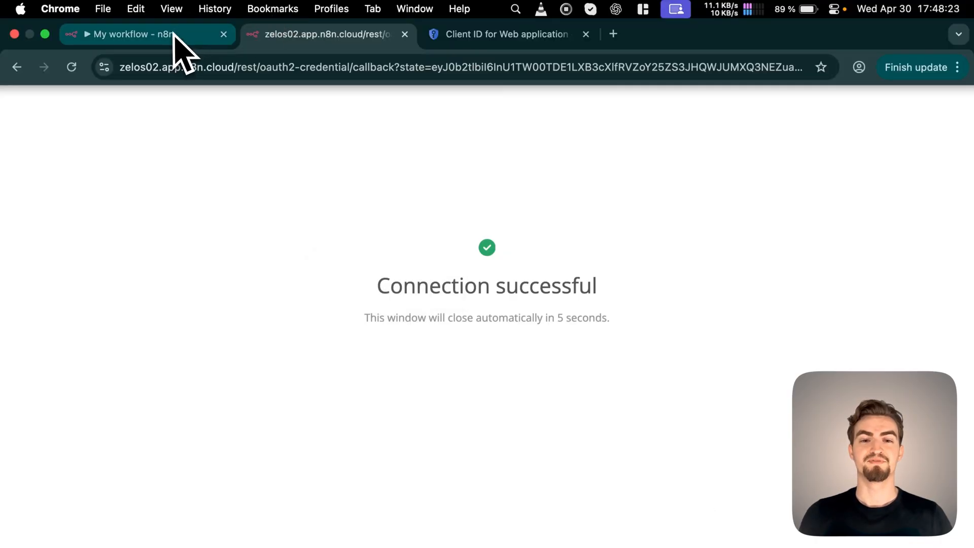
left_click(172, 35)
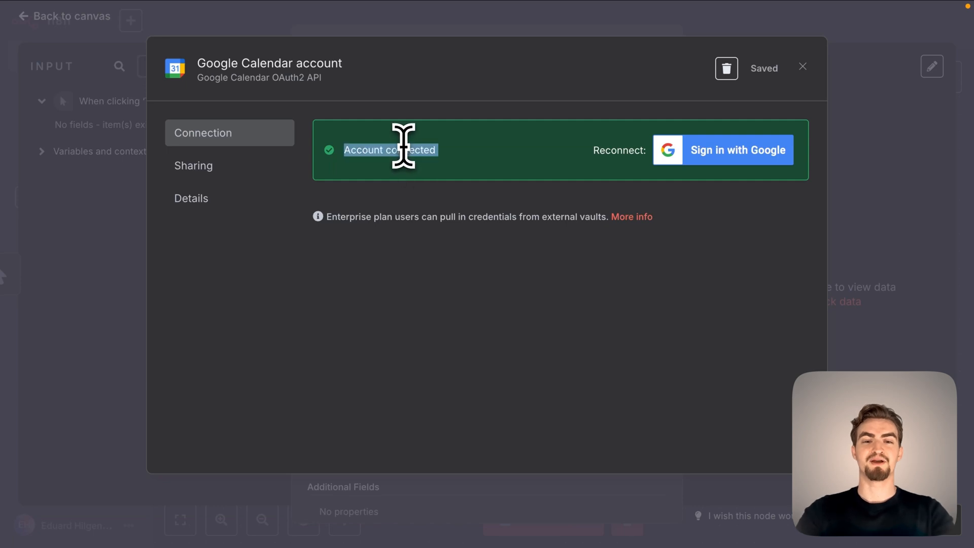
left_click(802, 68)
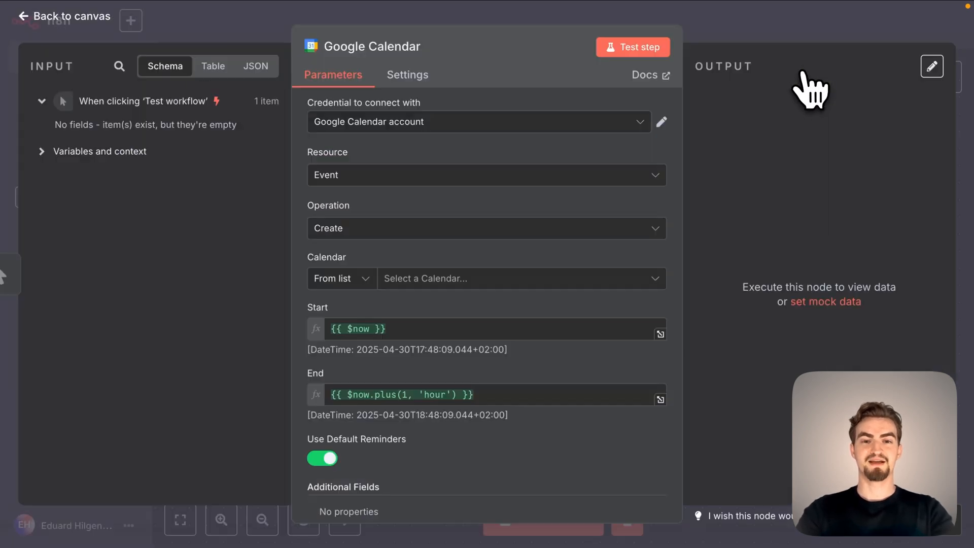
Select the account's own calendar for the event and add the Summary additional field.
left_click(496, 282)
left_click(457, 333)
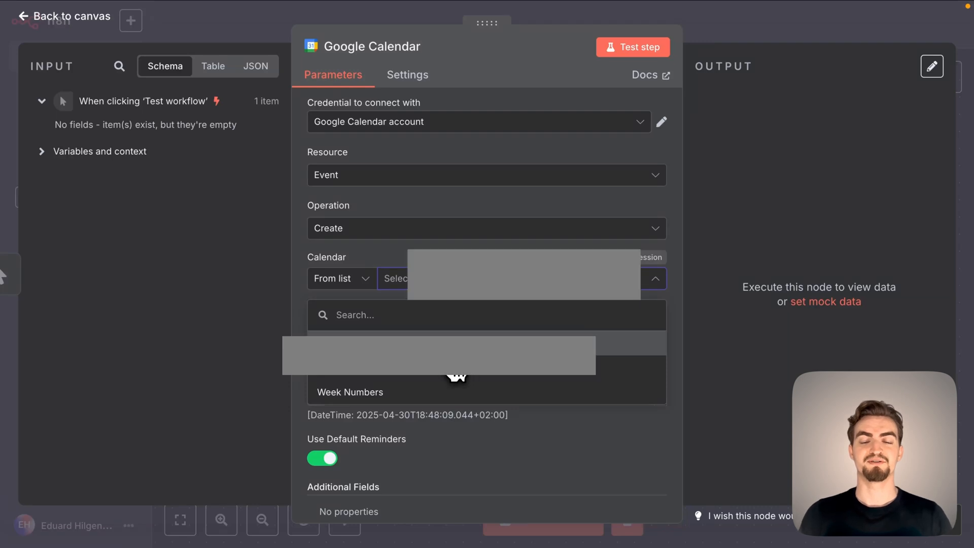
scroll(439, 308, "down", 3)
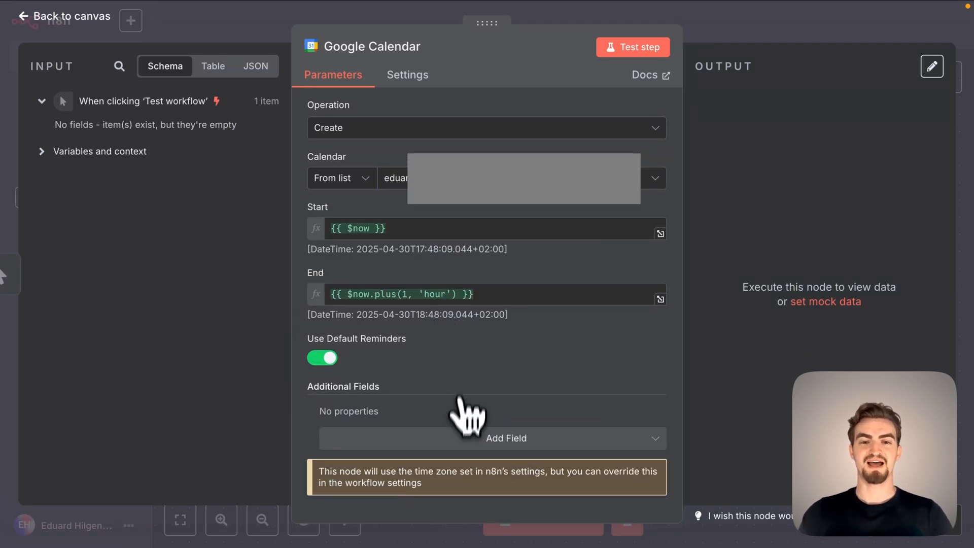
left_click(447, 435)
type("sum")
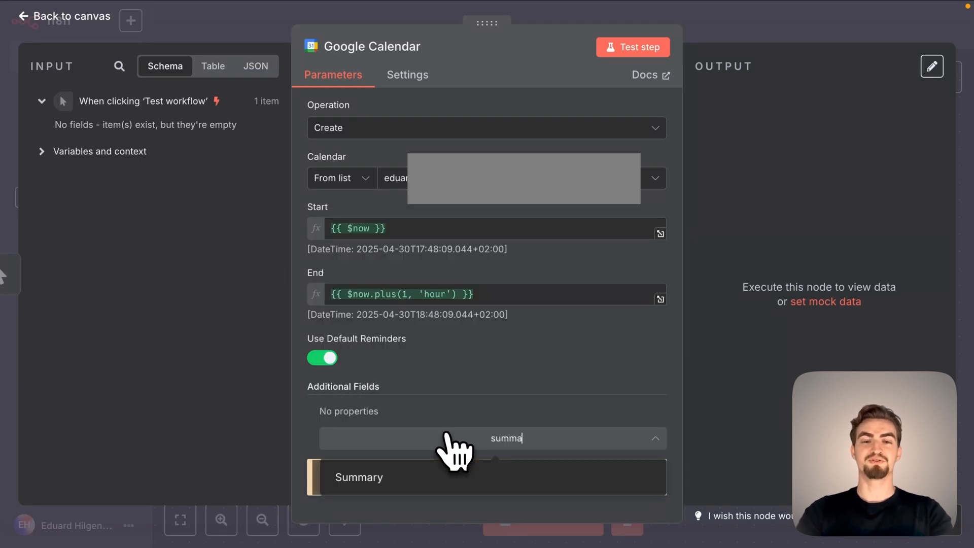
type("ma")
left_click(442, 480)
Set the event summary to "automation test" and test the Google Calendar step.
left_click(413, 432)
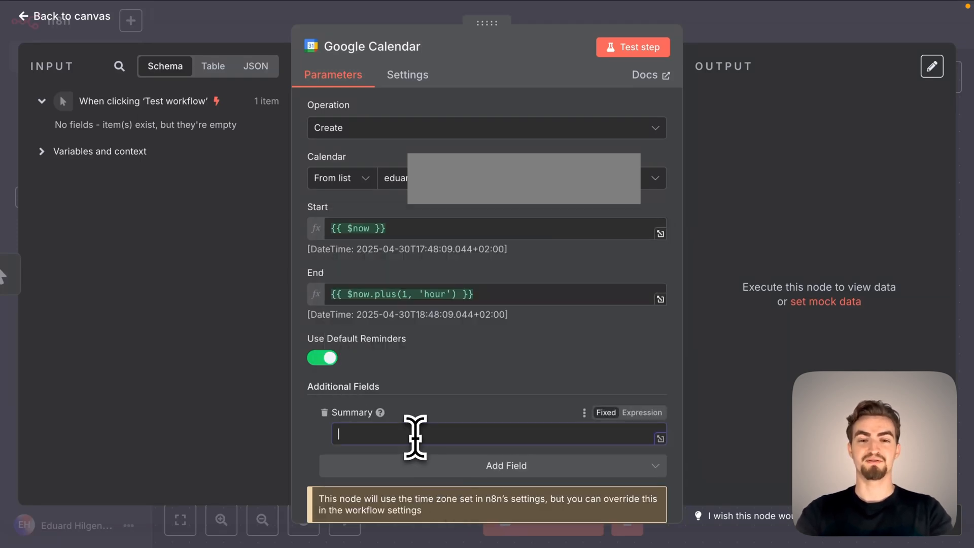
type("autom")
type("ation test")
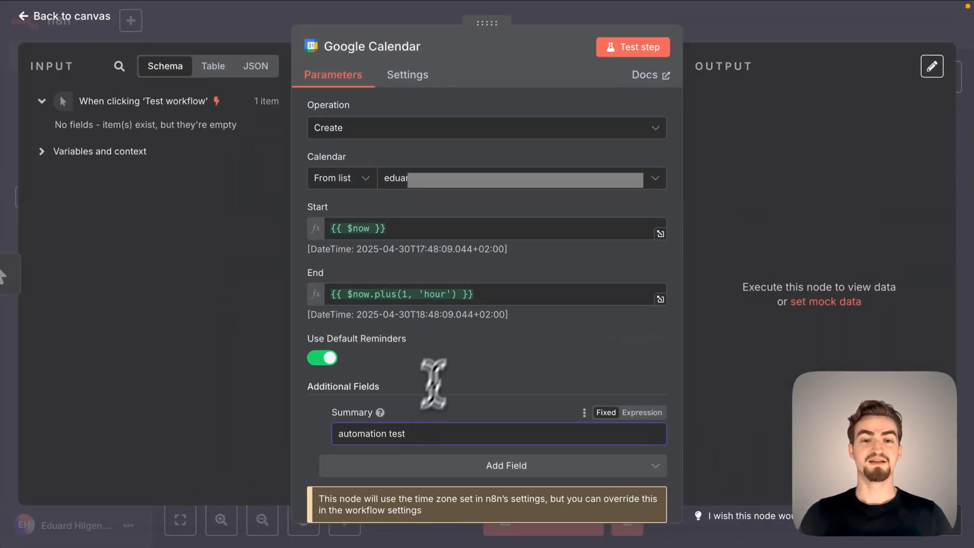
left_click(621, 48)
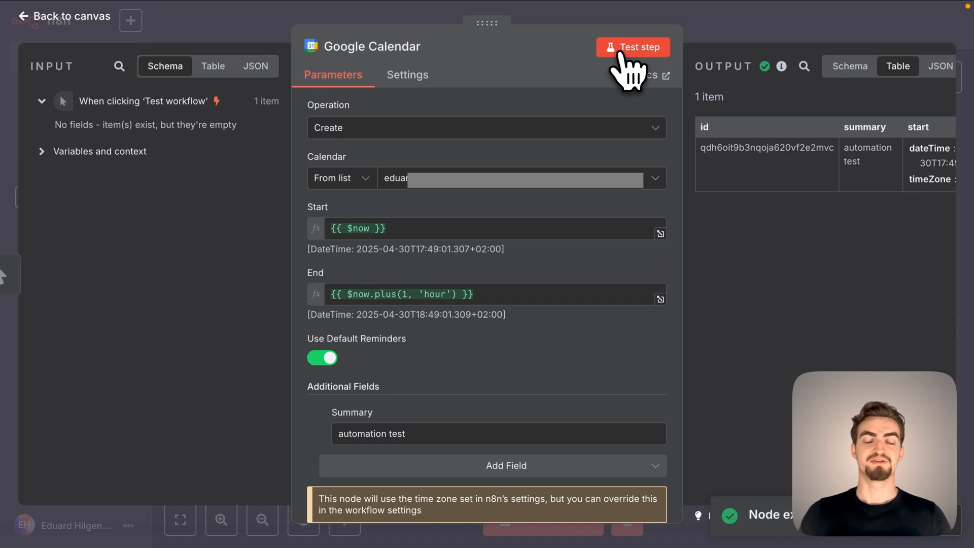
Open calendar.google.com in a new browser tab and check April 30 for the "automation test" event.
mouse_move(583, 5)
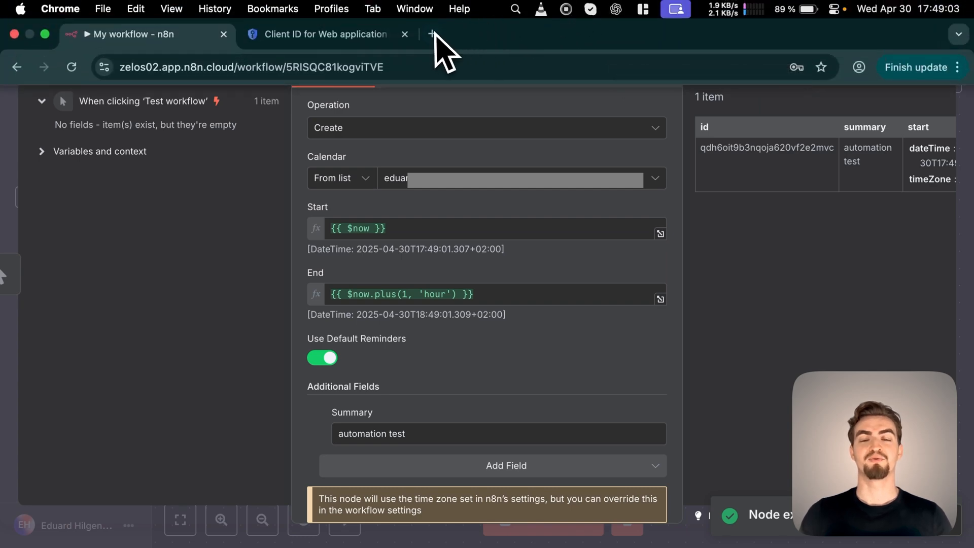
left_click(430, 34)
type("calendar.google.com")
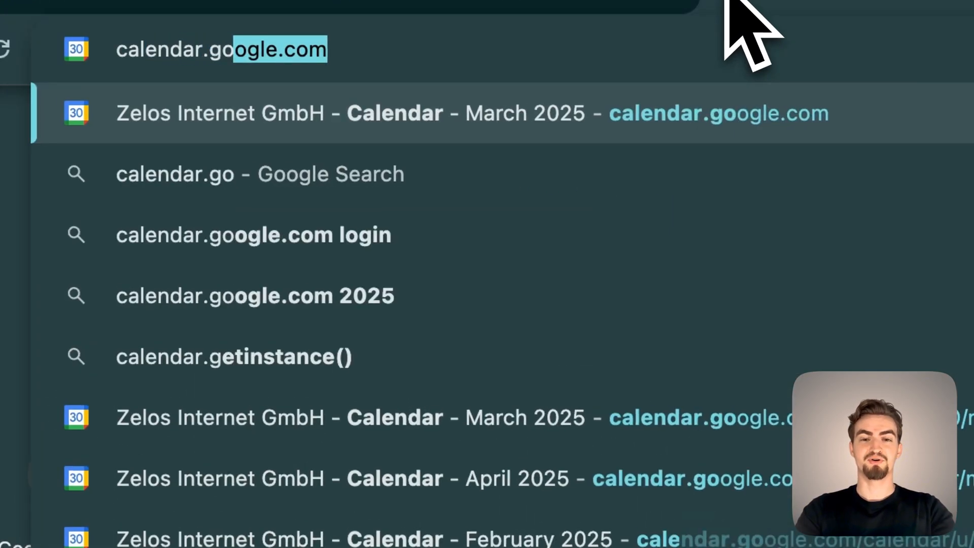
key("Return")
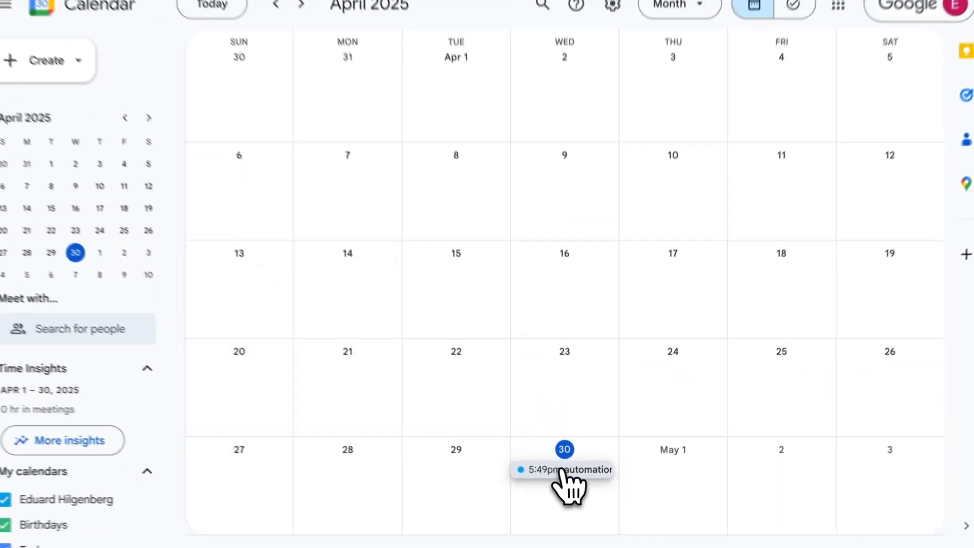
left_click(569, 470)
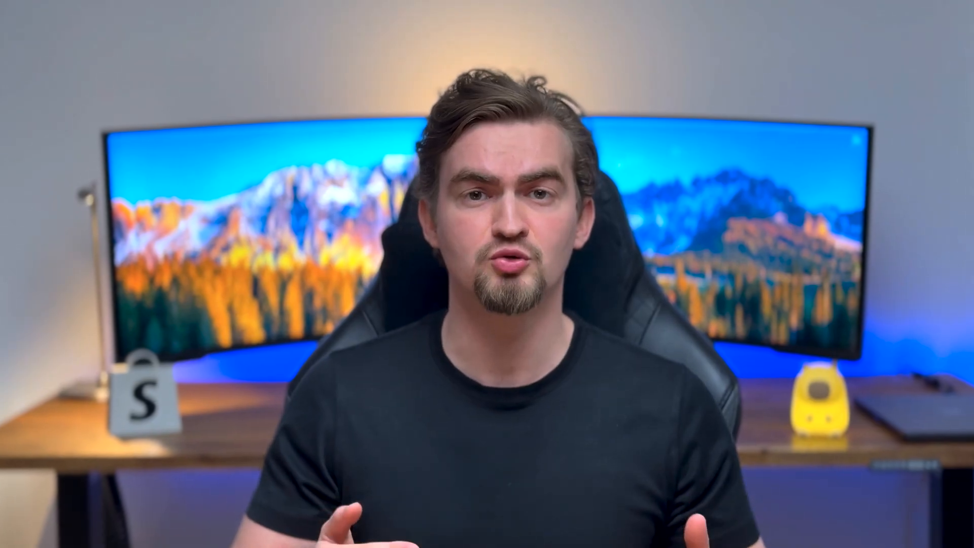